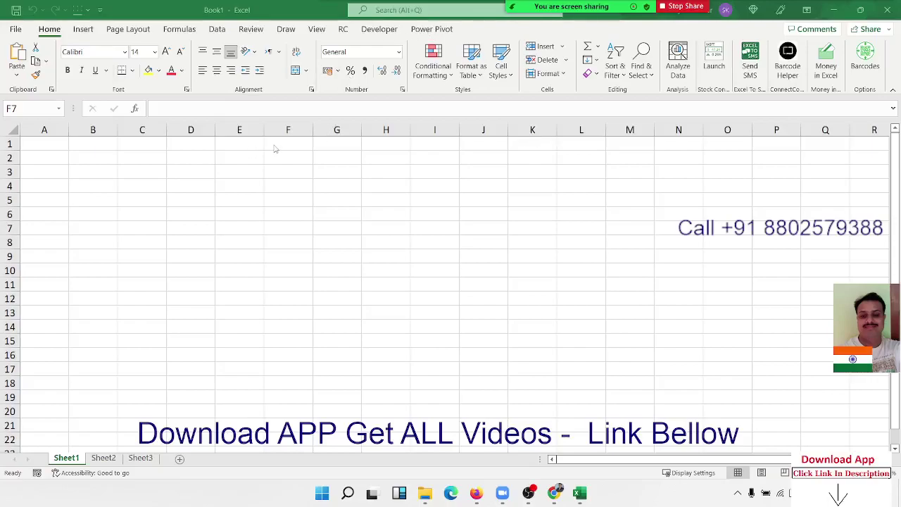
# Step: Show the Data tab's import commands and select cell A1 of the empty Book1 sheet
pyautogui.click(219, 35)
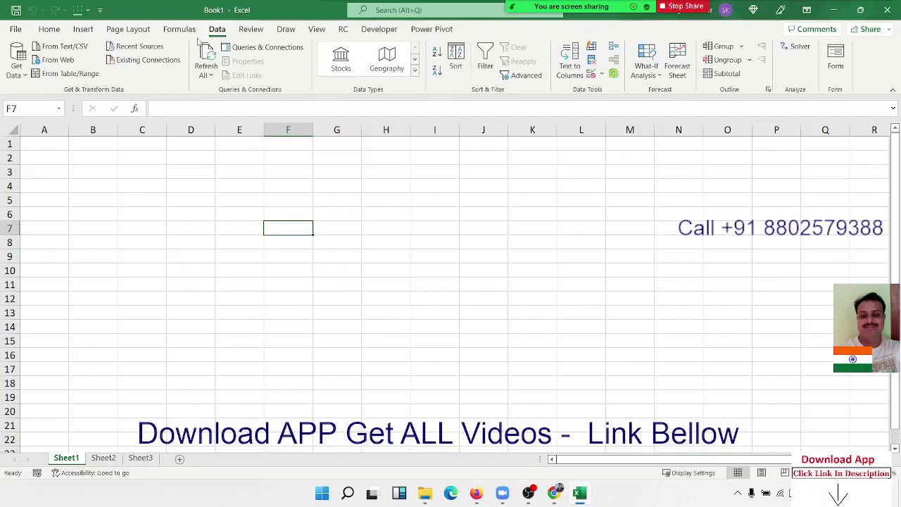
pyautogui.click(114, 170)
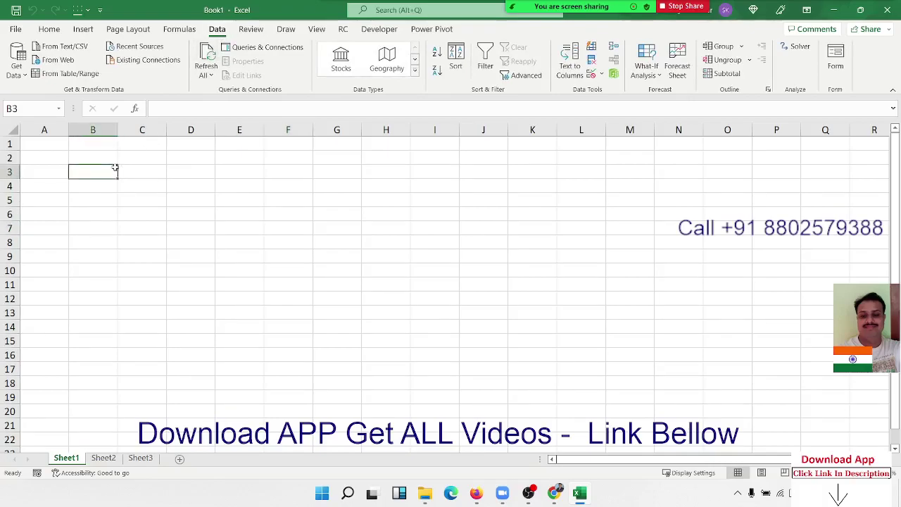
pyautogui.click(50, 146)
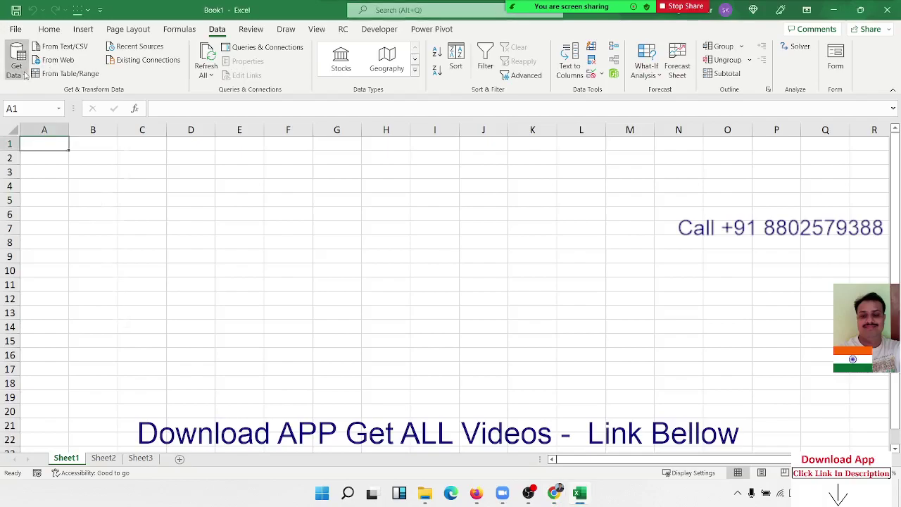
# Step: Use Get Data > From File > From Excel Workbook to pick DA-Pivot_Slicer in the 2022 folder
pyautogui.click(25, 75)
pyautogui.moveTo(60, 107)
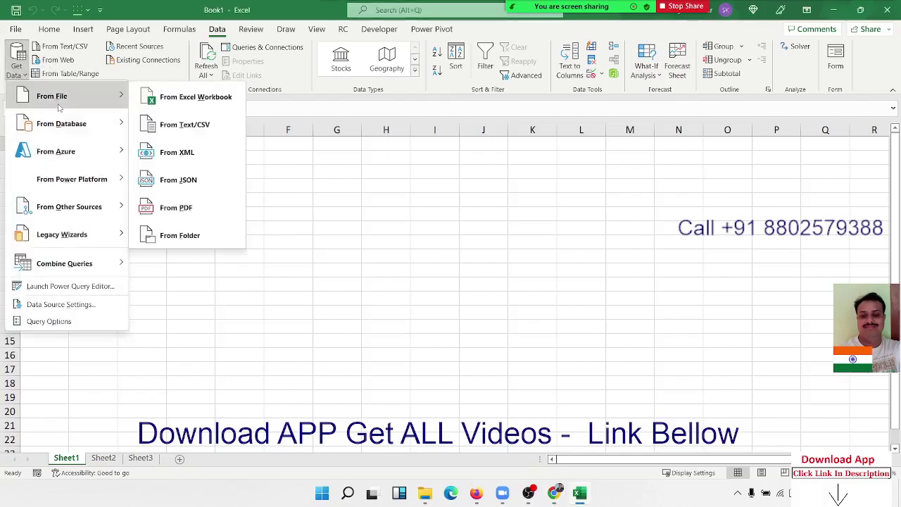
pyautogui.click(166, 105)
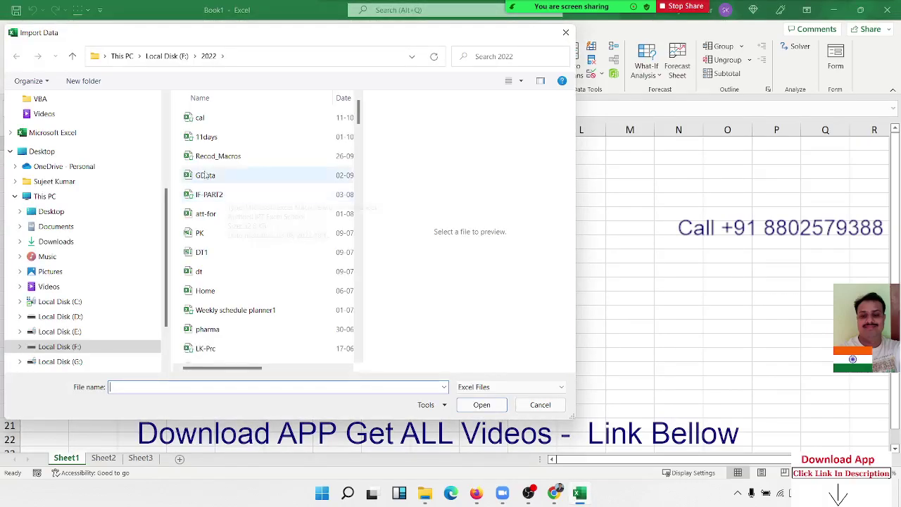
pyautogui.scroll(-5, 240, 267)
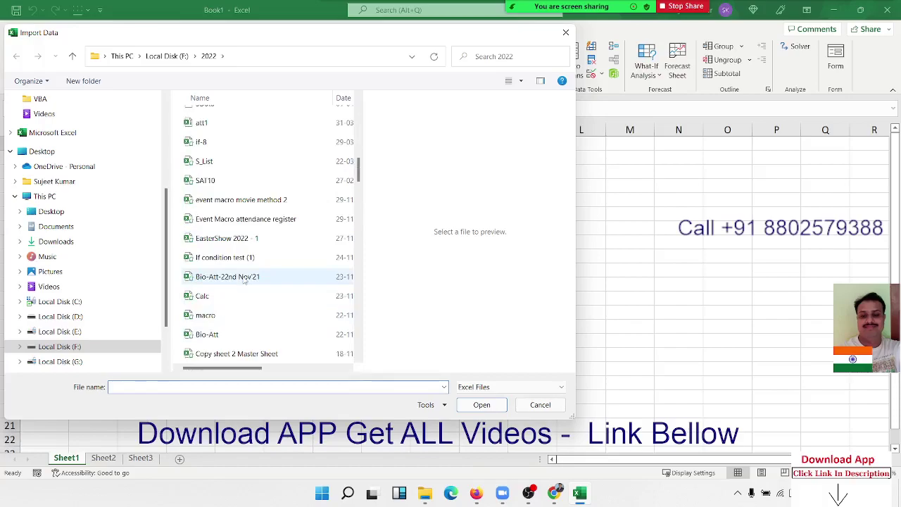
pyautogui.scroll(-5, 244, 279)
pyautogui.scroll(-10, 239, 285)
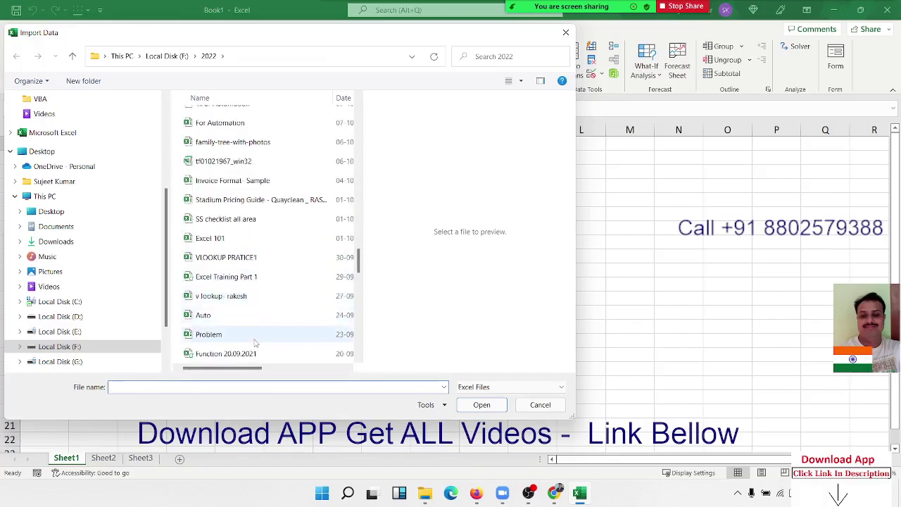
pyautogui.scroll(-5, 254, 341)
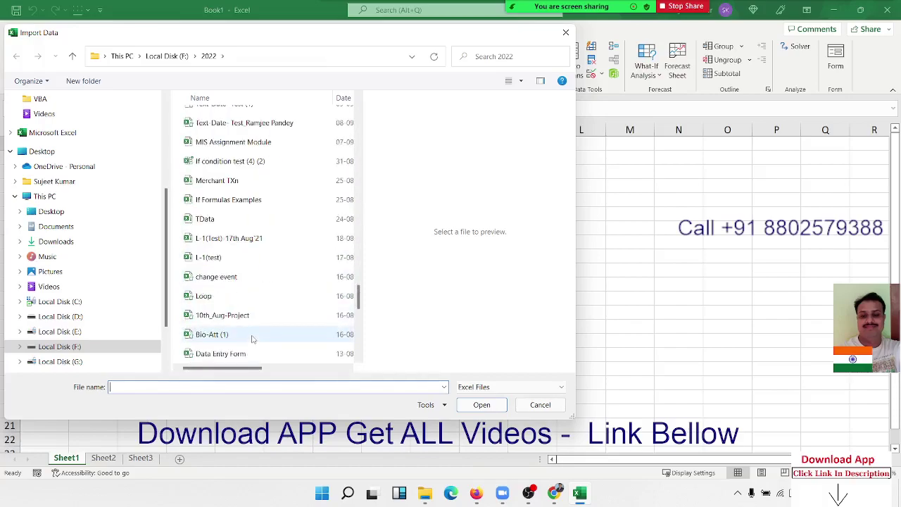
pyautogui.scroll(-7, 252, 339)
pyautogui.scroll(3, 247, 332)
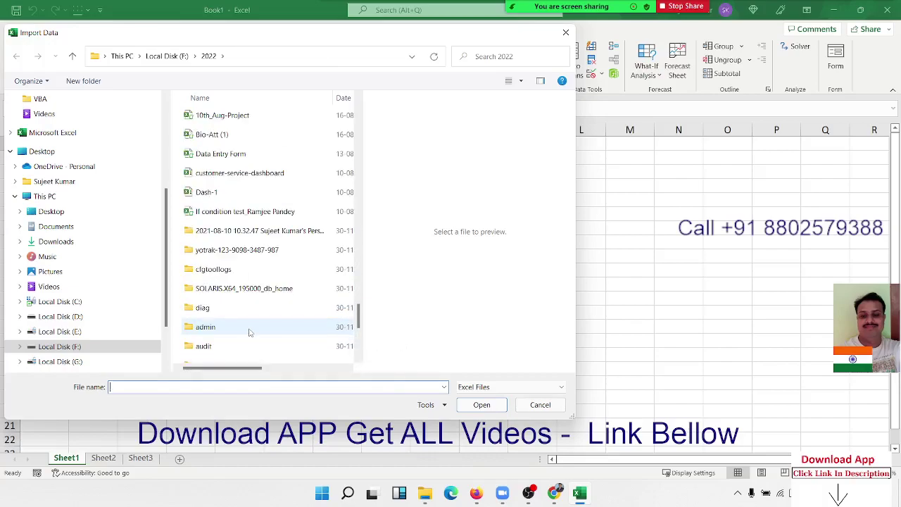
pyautogui.scroll(3, 239, 211)
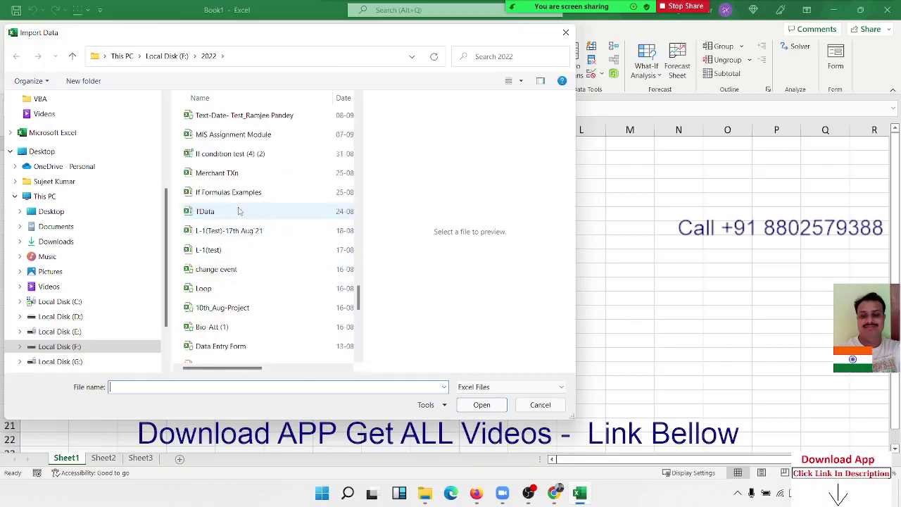
pyautogui.scroll(3, 240, 217)
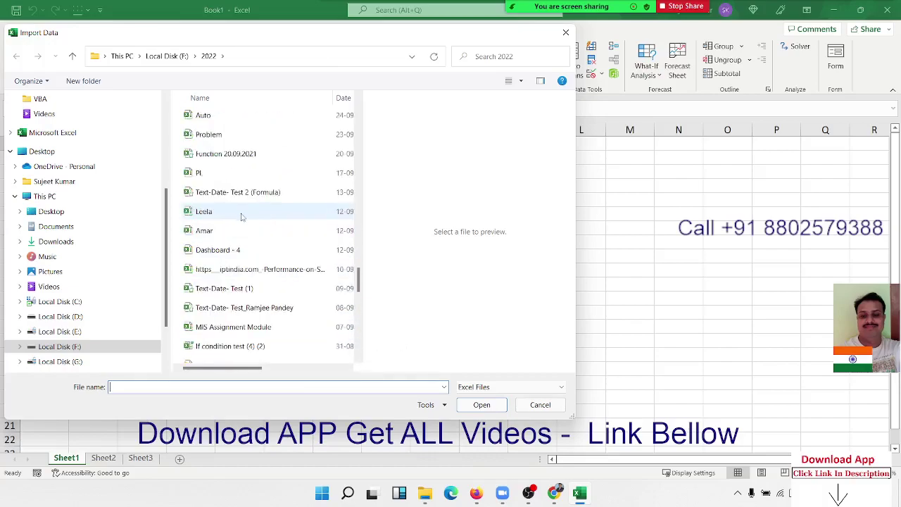
pyautogui.scroll(3, 239, 222)
pyautogui.scroll(3, 238, 229)
pyautogui.scroll(3, 237, 232)
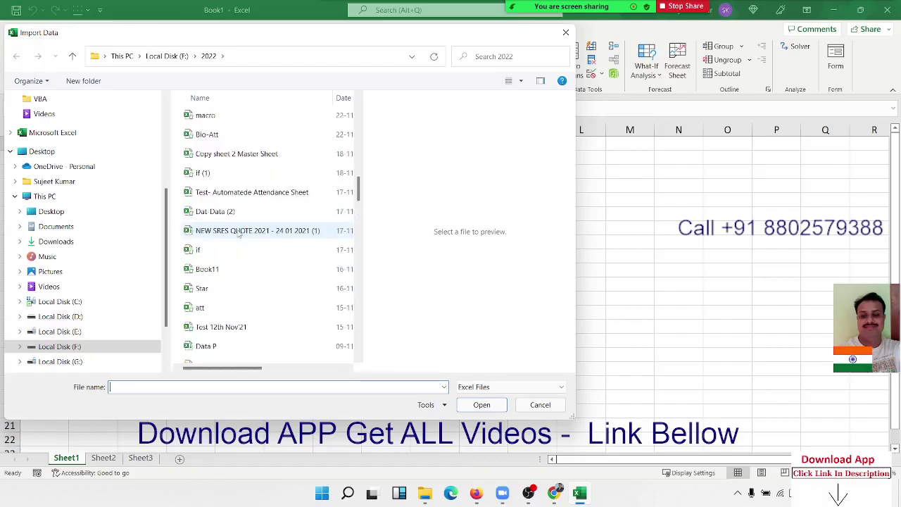
pyautogui.scroll(3, 239, 234)
pyautogui.scroll(1, 239, 235)
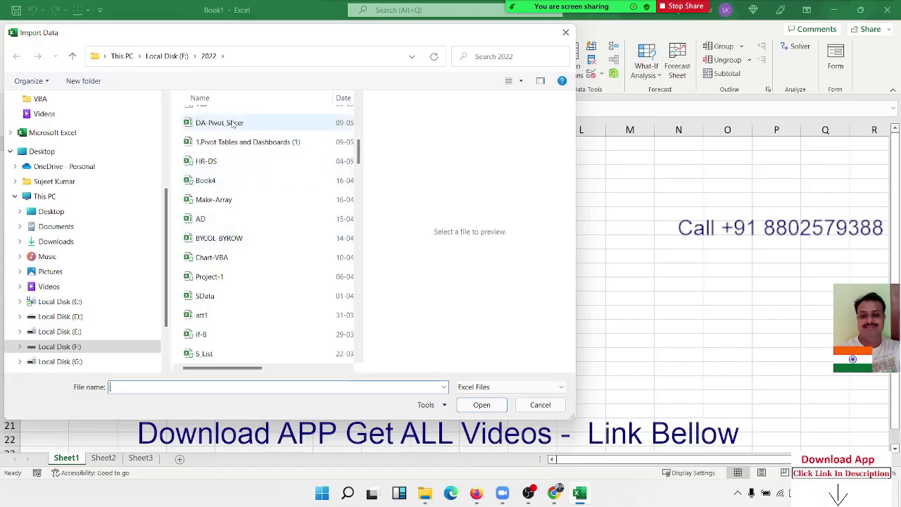
pyautogui.click(234, 124)
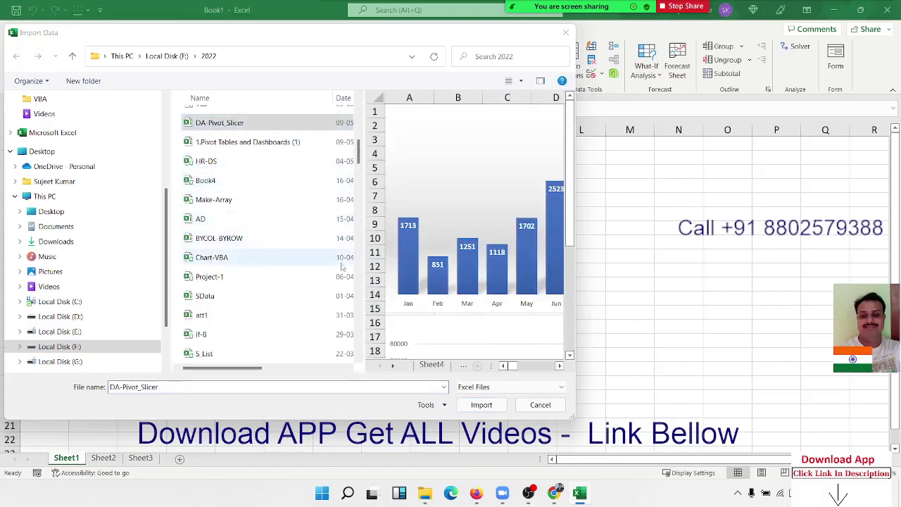
# Step: Import DA-Pivot_Slicer and load its Sheet1 as a 369-row order table on a new sheet
pyautogui.click(481, 404)
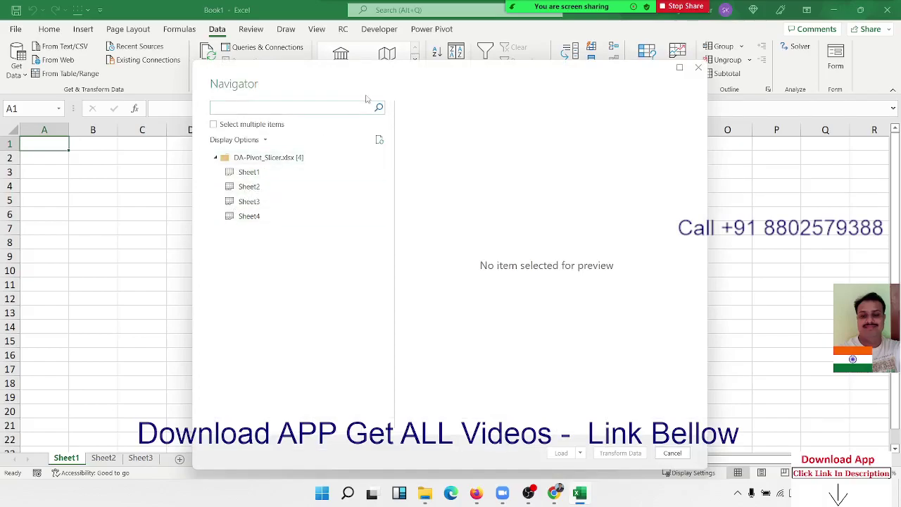
pyautogui.moveTo(361, 88); pyautogui.dragTo(325, 77)
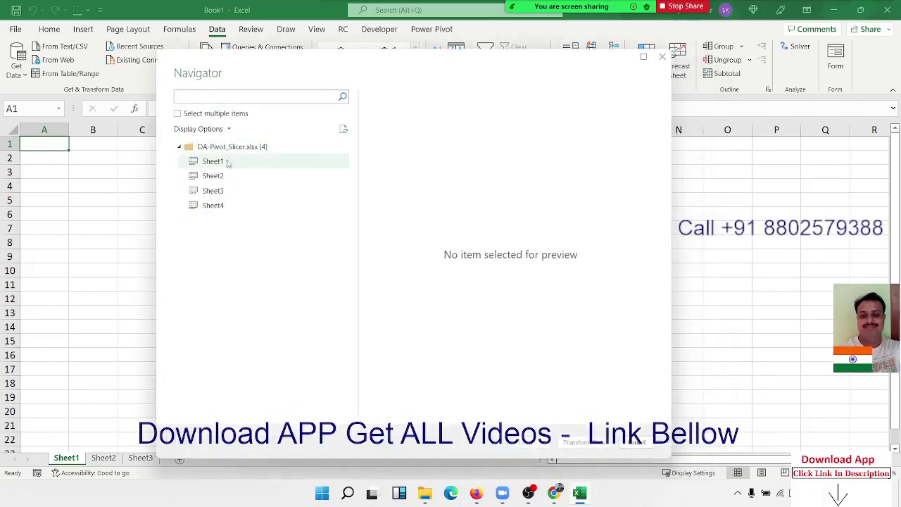
pyautogui.click(227, 163)
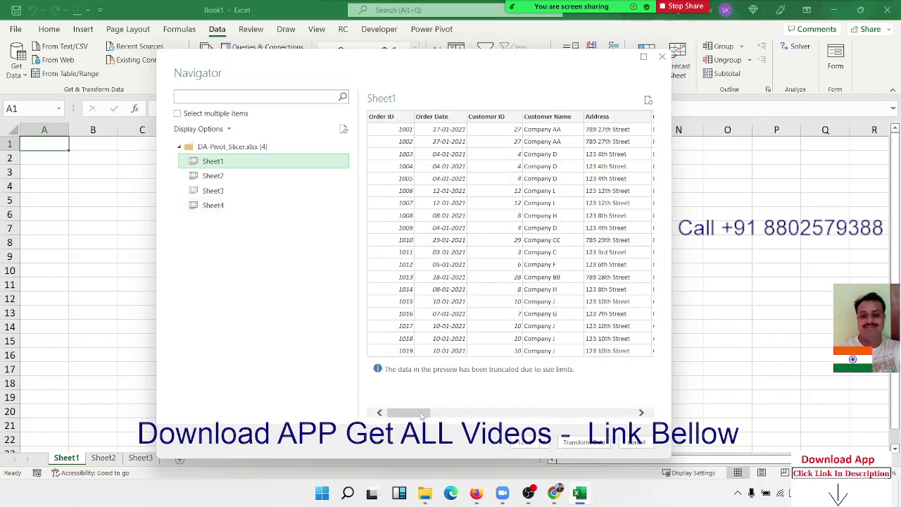
pyautogui.moveTo(422, 414); pyautogui.dragTo(640, 411)
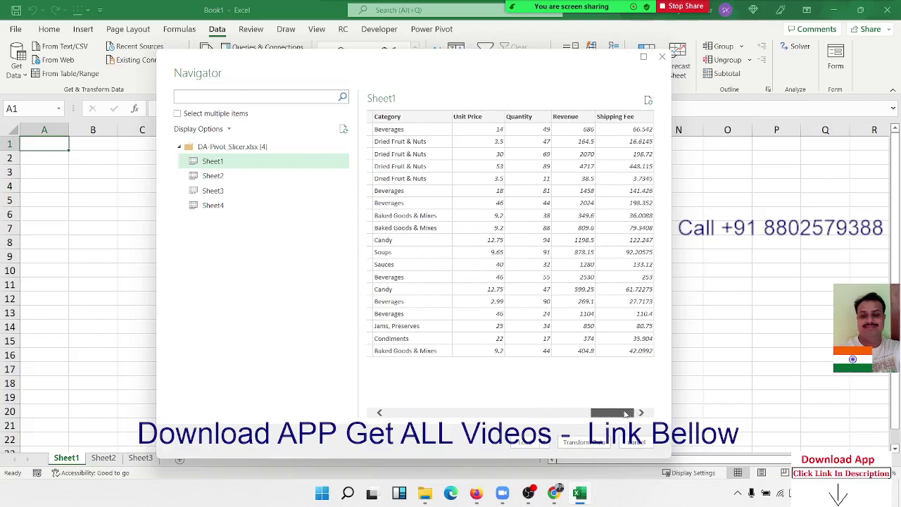
pyautogui.moveTo(640, 412); pyautogui.dragTo(398, 423)
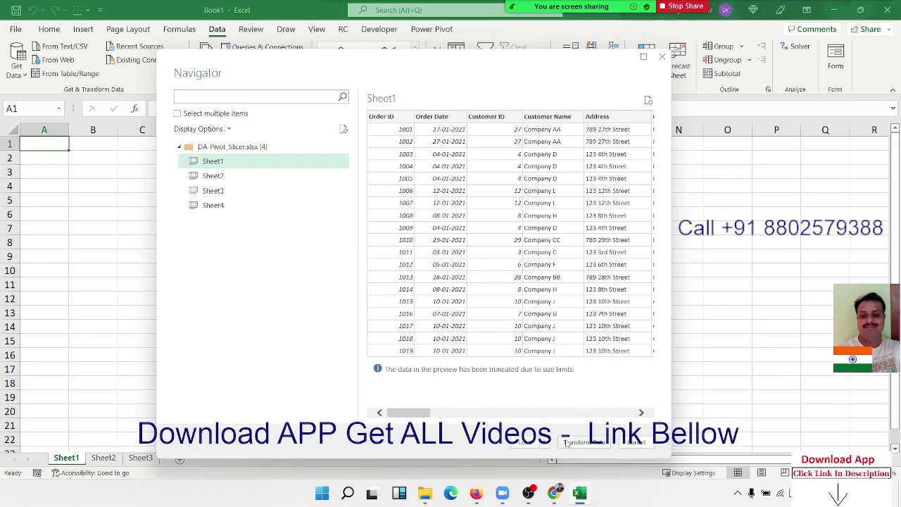
pyautogui.click(536, 444)
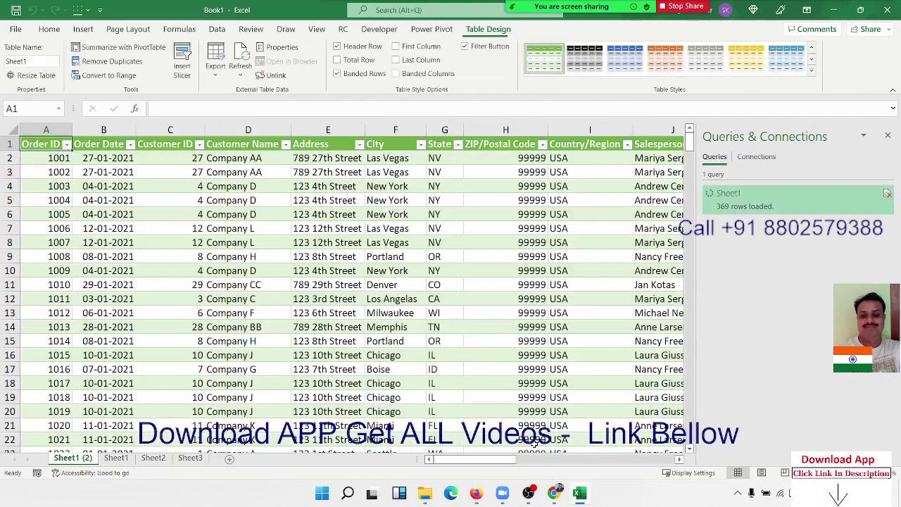
# Step: Close the Queries & Connections pane, look over the order table, then return to blank Sheet1
pyautogui.click(886, 135)
pyautogui.click(681, 214)
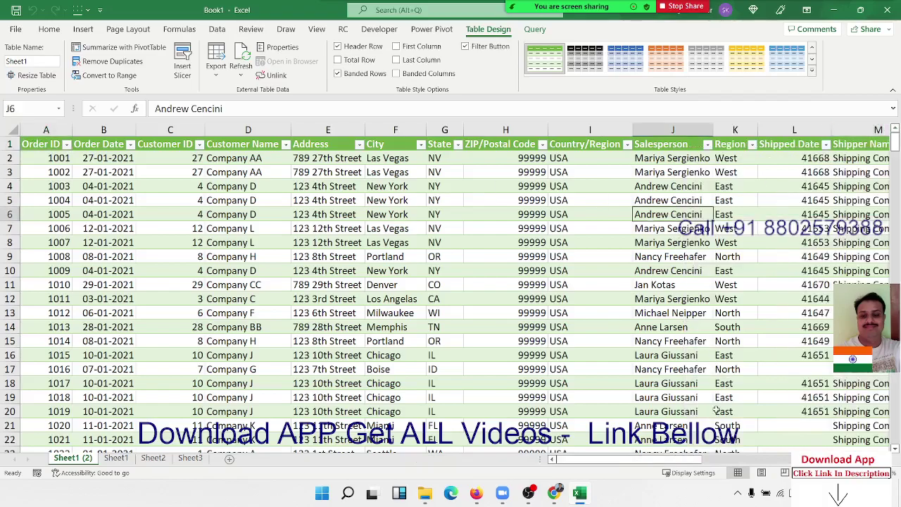
pyautogui.moveTo(681, 458); pyautogui.dragTo(837, 458)
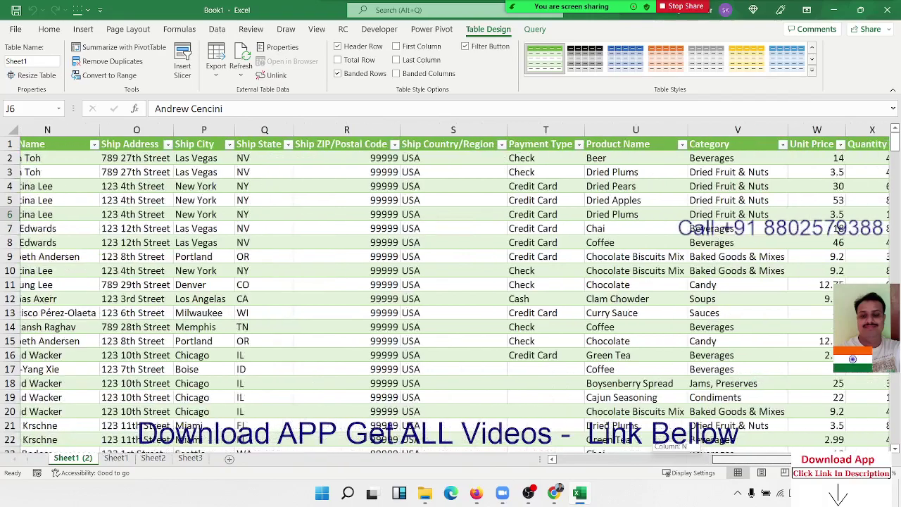
pyautogui.moveTo(745, 459); pyautogui.dragTo(763, 459)
pyautogui.rightClick(584, 157)
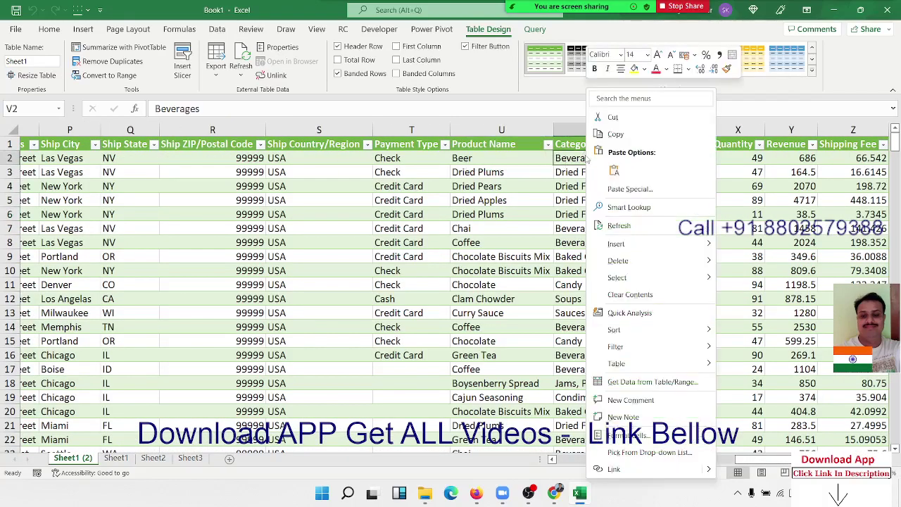
pyautogui.click(552, 203)
pyautogui.rightClick(552, 203)
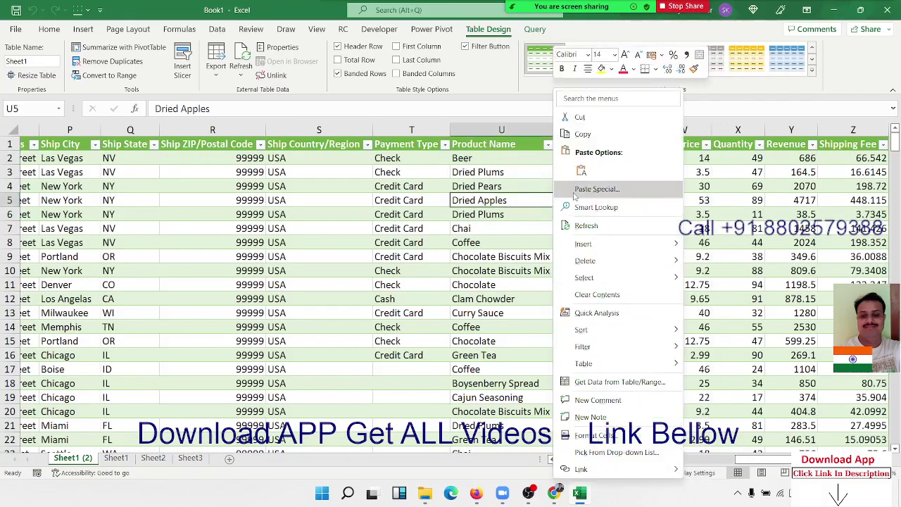
pyautogui.moveTo(594, 335)
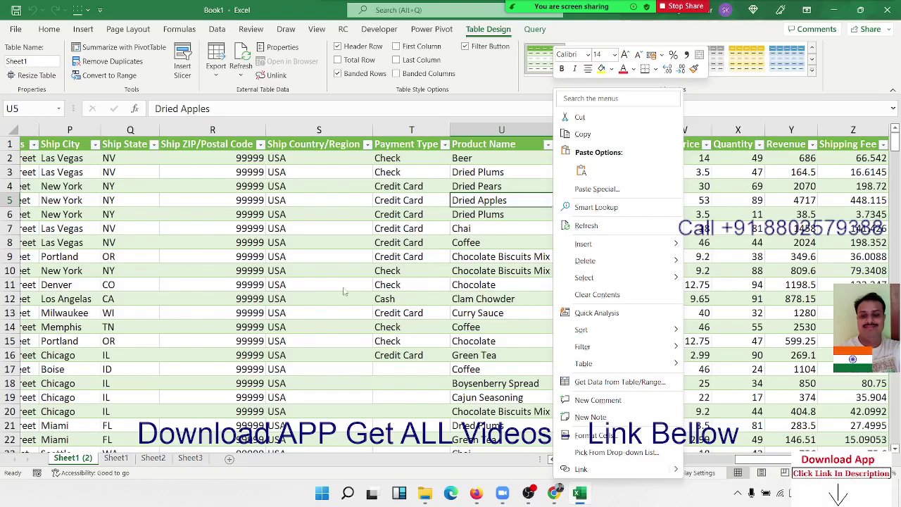
pyautogui.press('Escape')
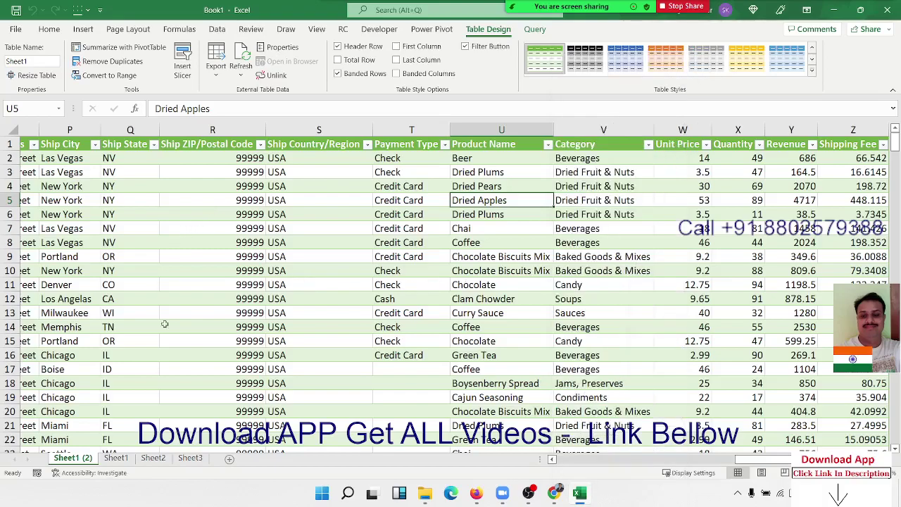
pyautogui.click(120, 458)
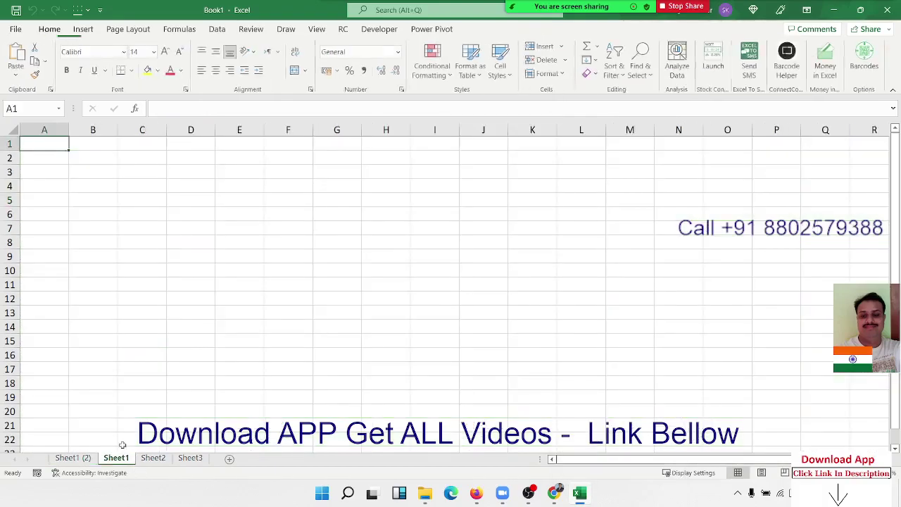
# Step: Import Data_BI from the 2022 folder via From Text/CSV to preview its Name, JAN–DEC and Total columns
pyautogui.click(216, 29)
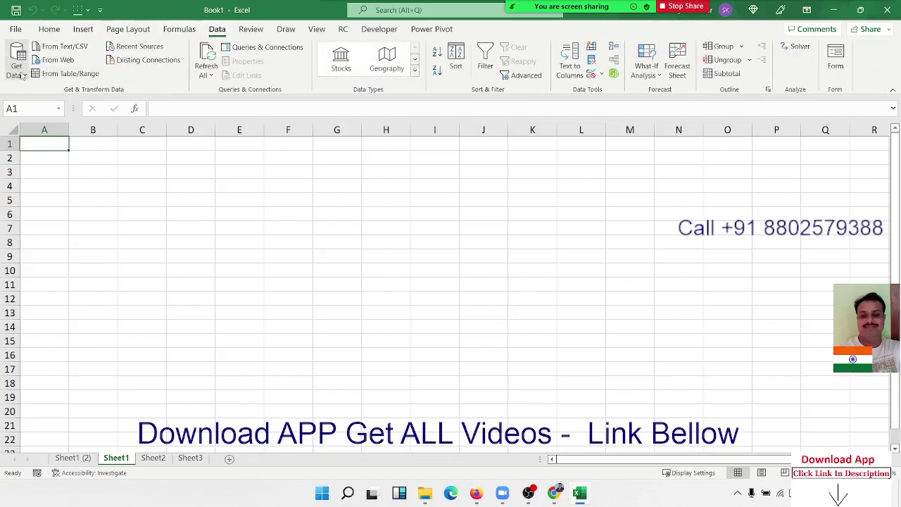
pyautogui.click(22, 74)
pyautogui.moveTo(43, 88)
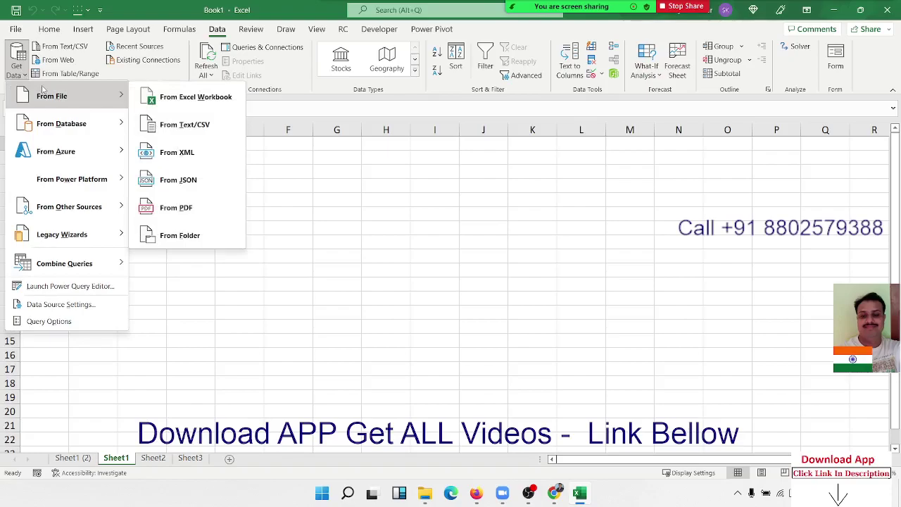
pyautogui.click(207, 124)
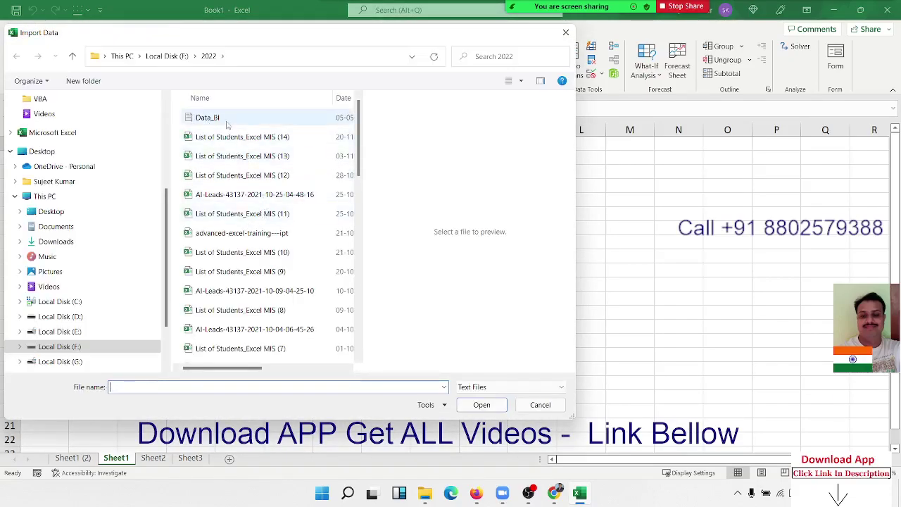
pyautogui.click(227, 119)
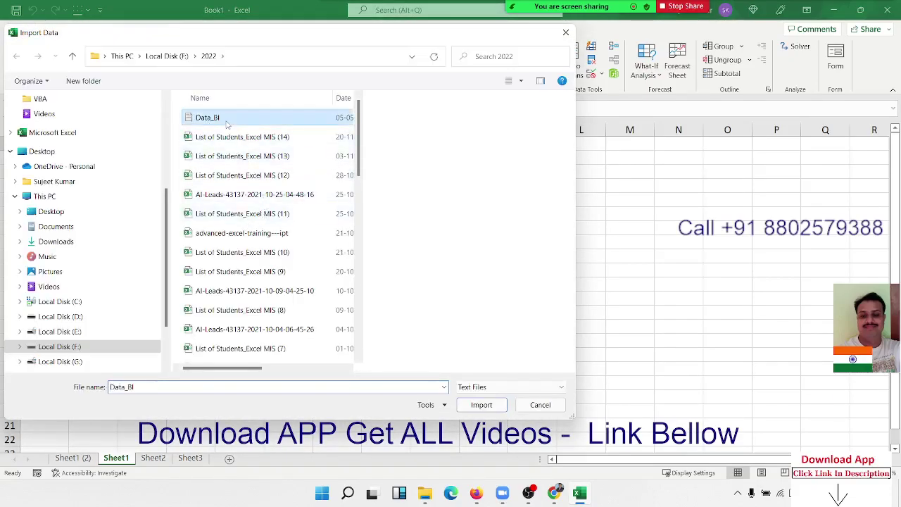
pyautogui.click(481, 405)
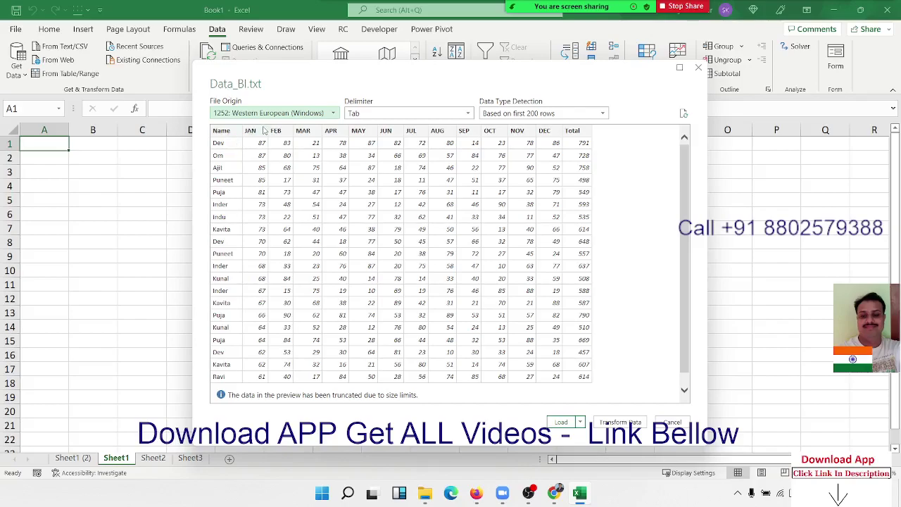
# Step: Keep Tab as the delimiter and load Data_BI as a 45-row table on the new Data BI sheet
pyautogui.click(346, 116)
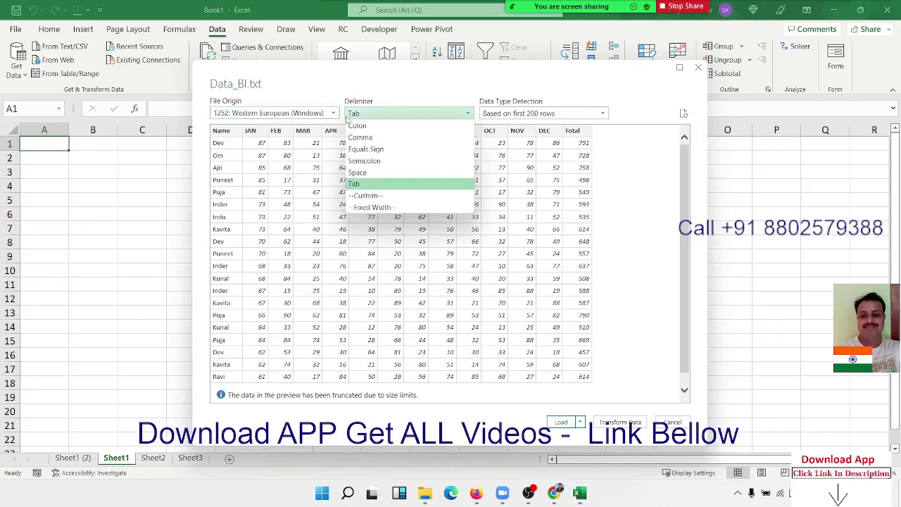
pyautogui.click(387, 87)
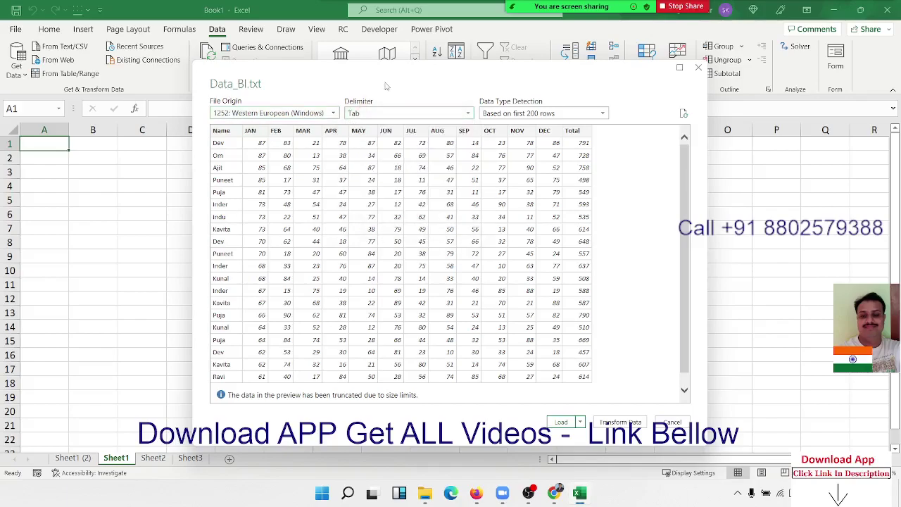
pyautogui.click(560, 421)
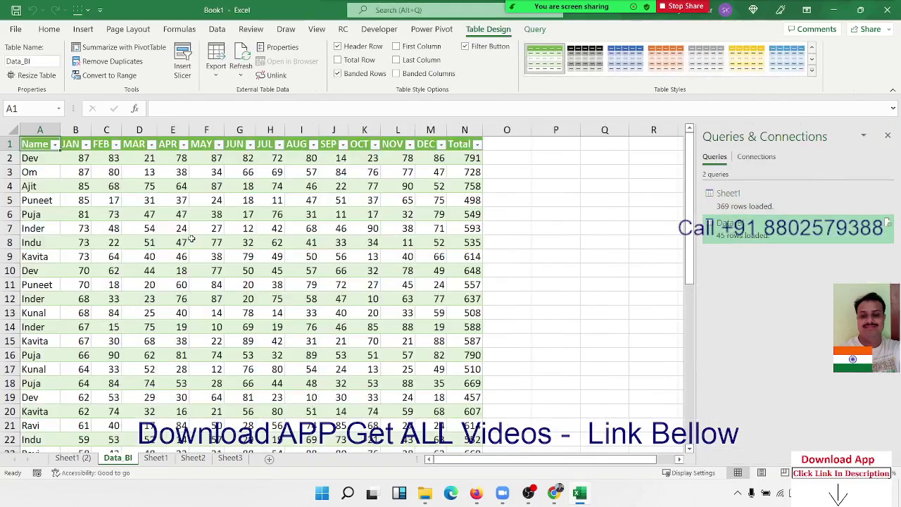
pyautogui.scroll(-3, 172, 245)
pyautogui.scroll(-20, 168, 247)
pyautogui.scroll(5, 169, 247)
pyautogui.scroll(3, 169, 247)
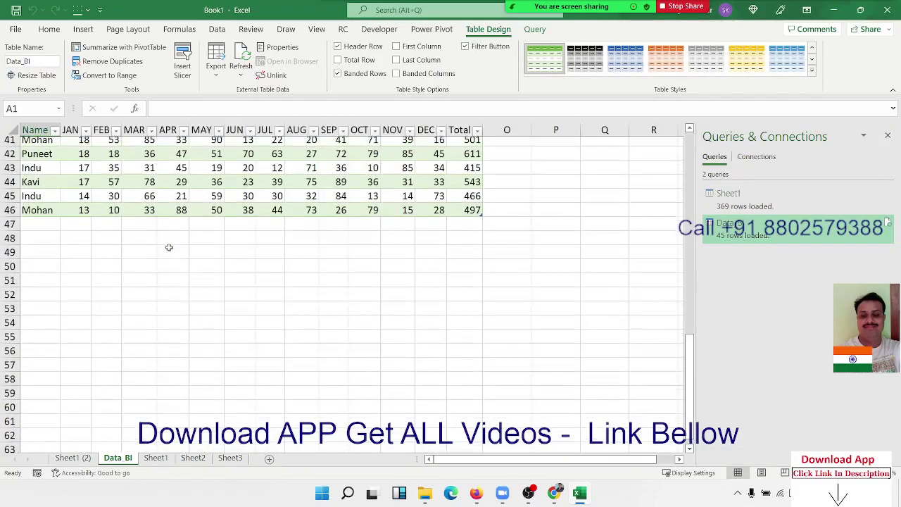
pyautogui.scroll(3, 169, 247)
pyautogui.scroll(10, 169, 247)
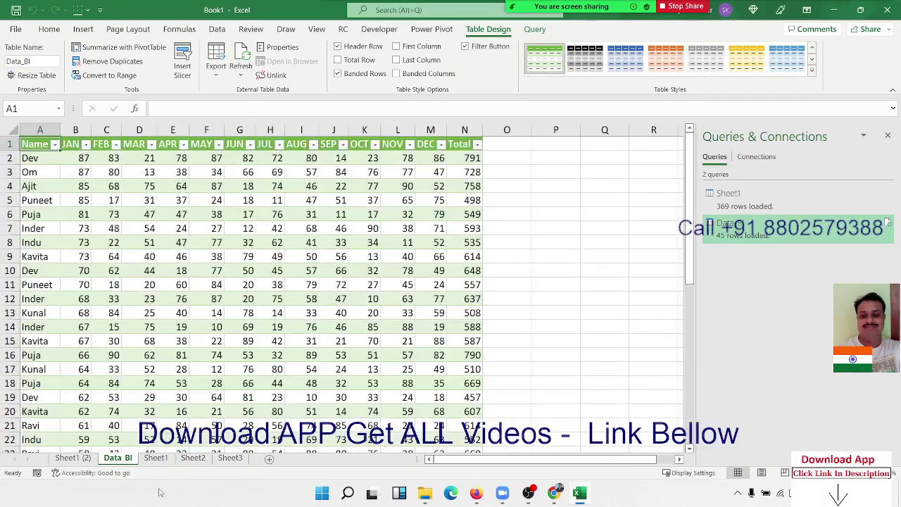
# Step: From the empty Sheet1, start a Get Data > From File > From PDF import
pyautogui.click(159, 457)
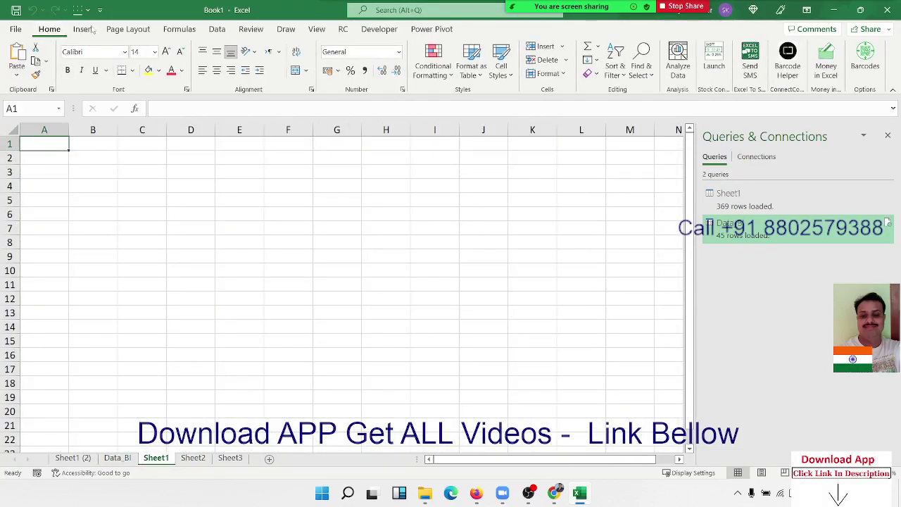
pyautogui.click(217, 29)
pyautogui.click(18, 69)
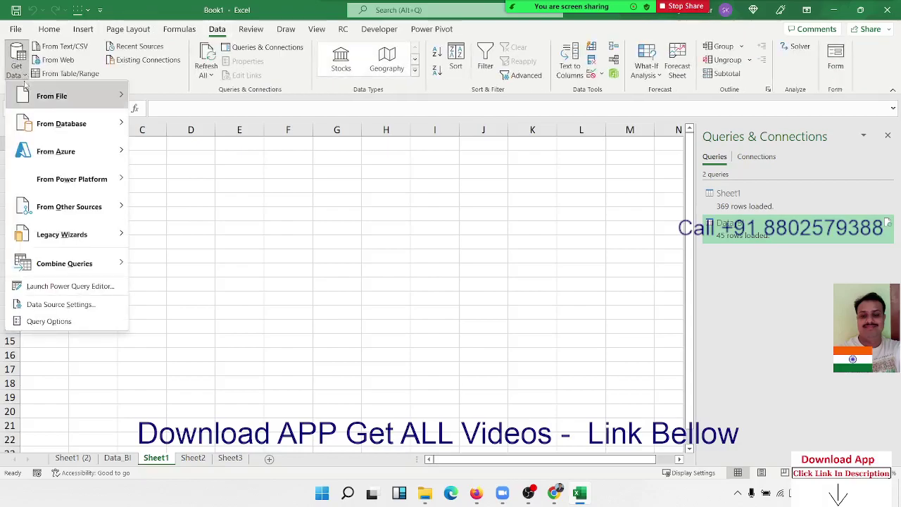
pyautogui.moveTo(31, 95)
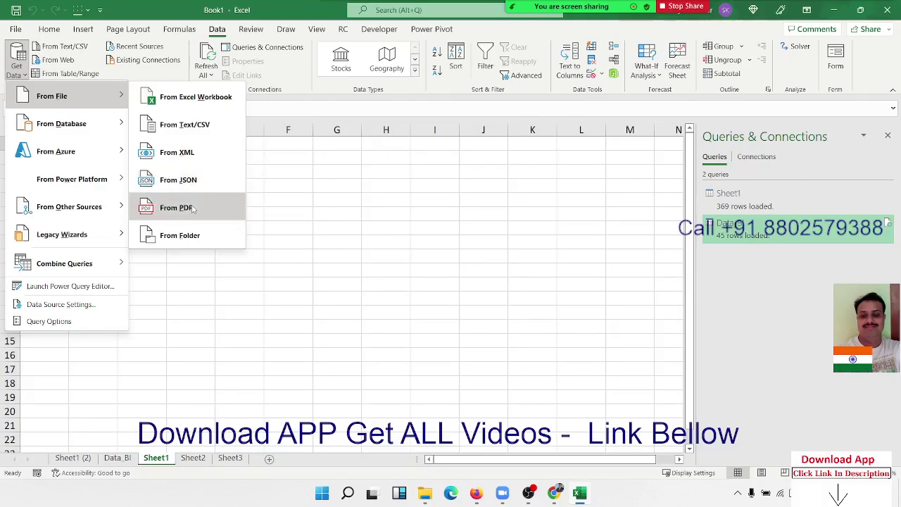
pyautogui.click(192, 208)
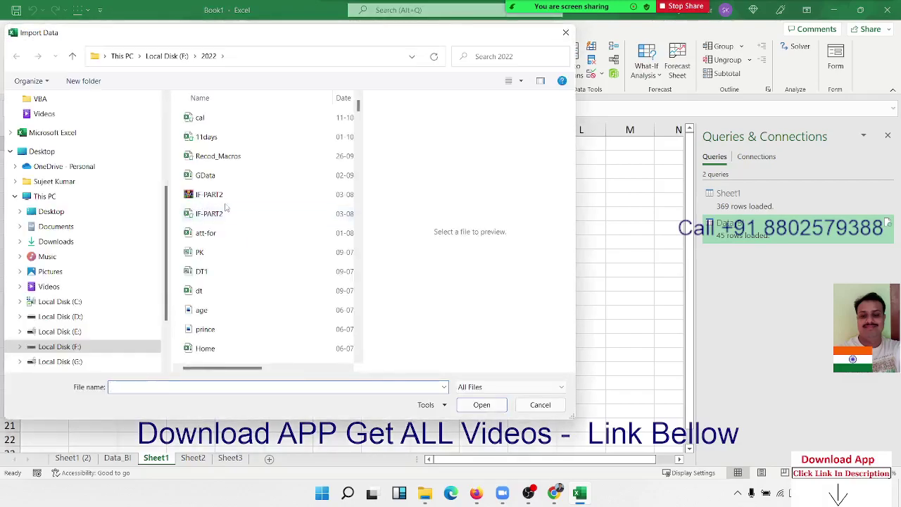
# Step: Browse to the G:\Power-Query folder and select Data.pdf for import
pyautogui.scroll(-5, 226, 207)
pyautogui.scroll(-5, 259, 281)
pyautogui.scroll(-5, 258, 282)
pyautogui.scroll(-5, 258, 285)
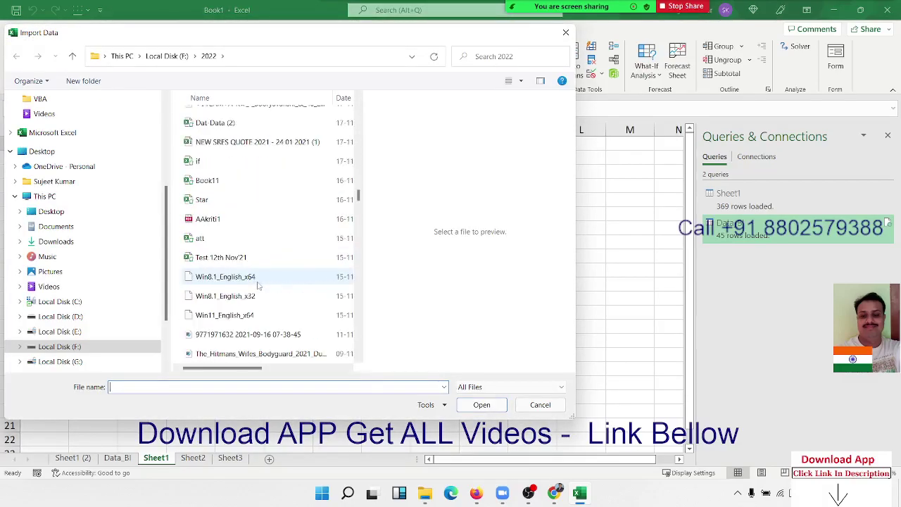
pyautogui.scroll(-5, 258, 281)
pyautogui.scroll(-5, 258, 282)
pyautogui.scroll(-5, 259, 281)
pyautogui.scroll(-5, 258, 281)
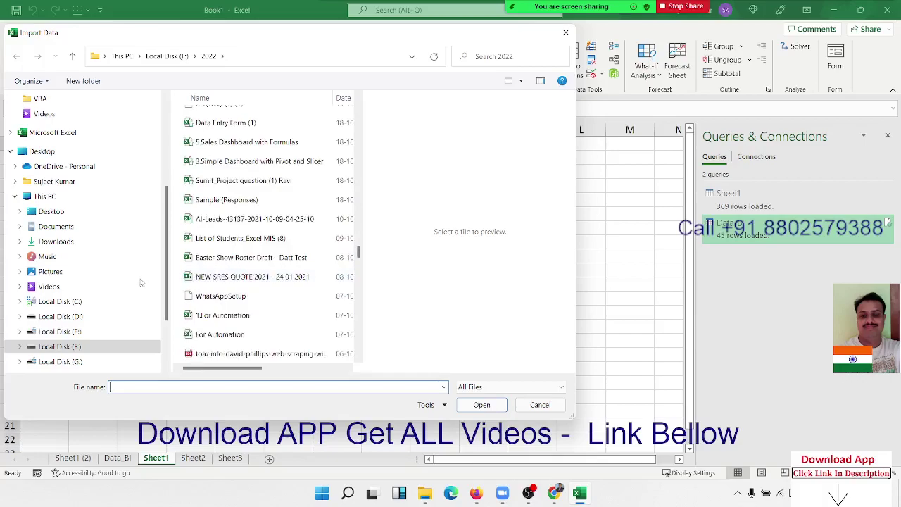
pyautogui.scroll(3, 260, 275)
pyautogui.scroll(3, 260, 274)
pyautogui.click(60, 361)
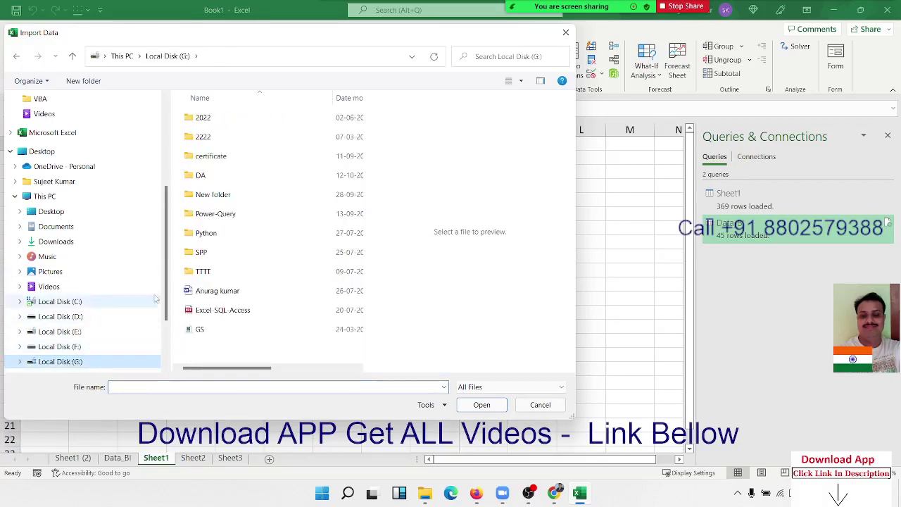
pyautogui.doubleClick(204, 175)
pyautogui.scroll(-1, 288, 243)
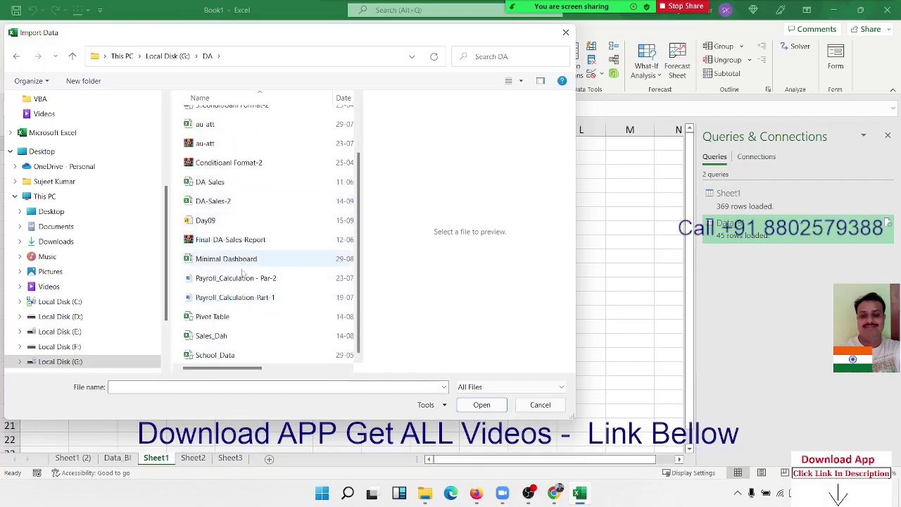
pyautogui.scroll(2, 272, 271)
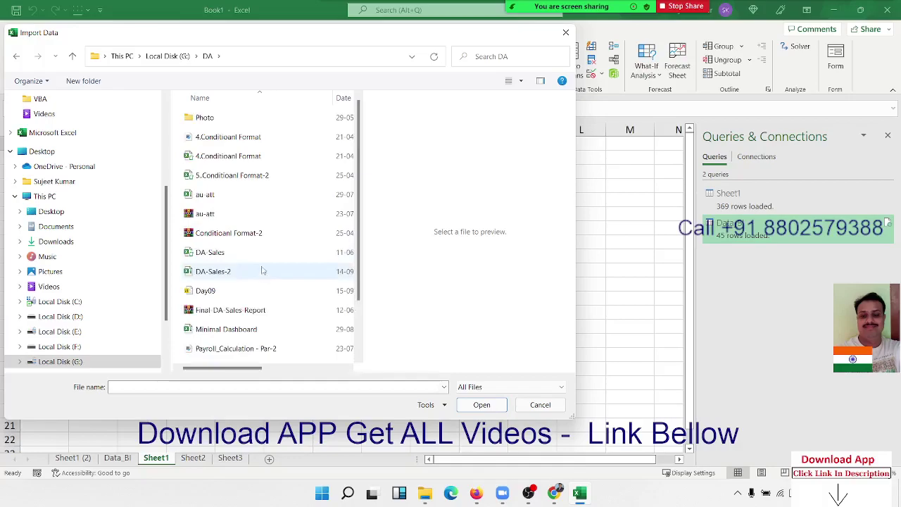
pyautogui.click(182, 58)
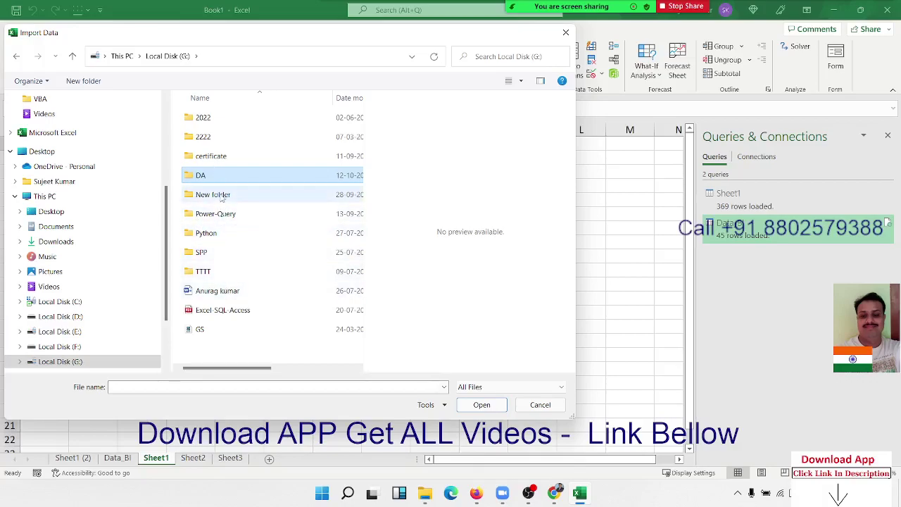
pyautogui.click(227, 215)
pyautogui.doubleClick(226, 216)
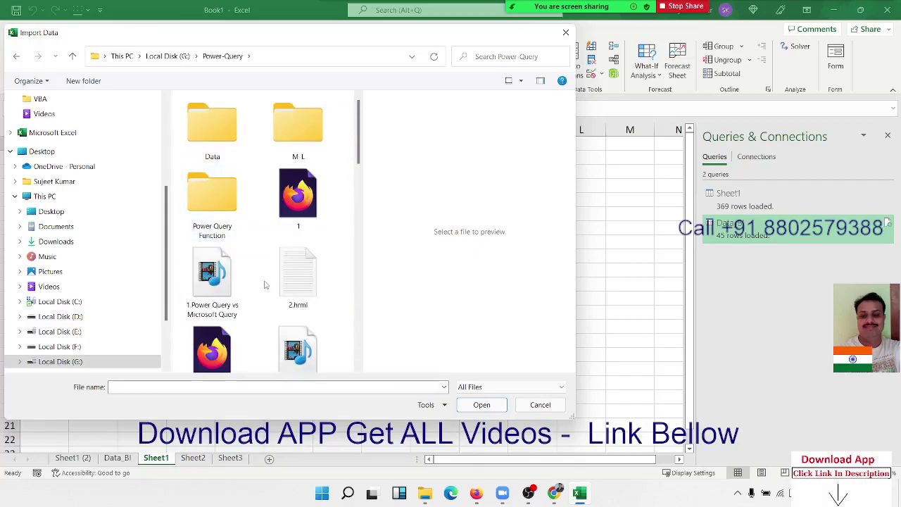
pyautogui.scroll(-2, 326, 313)
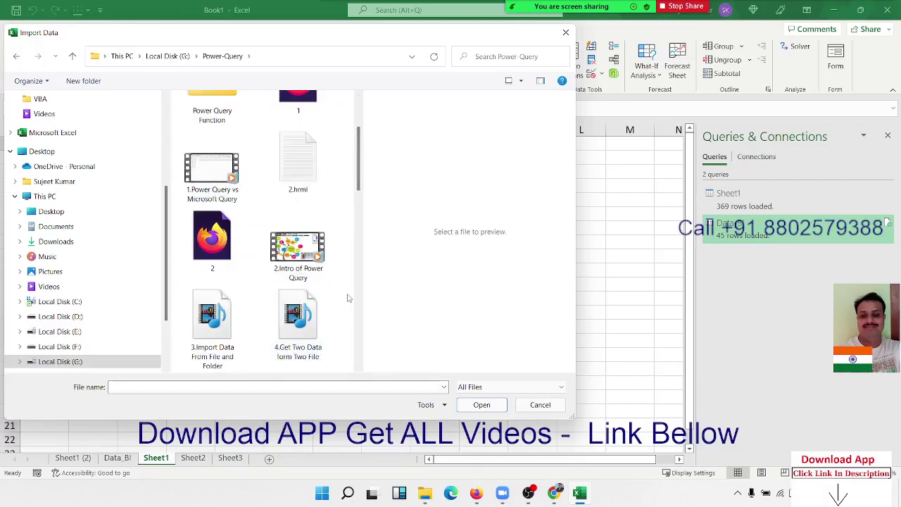
pyautogui.scroll(-5, 347, 296)
pyautogui.scroll(-5, 347, 296)
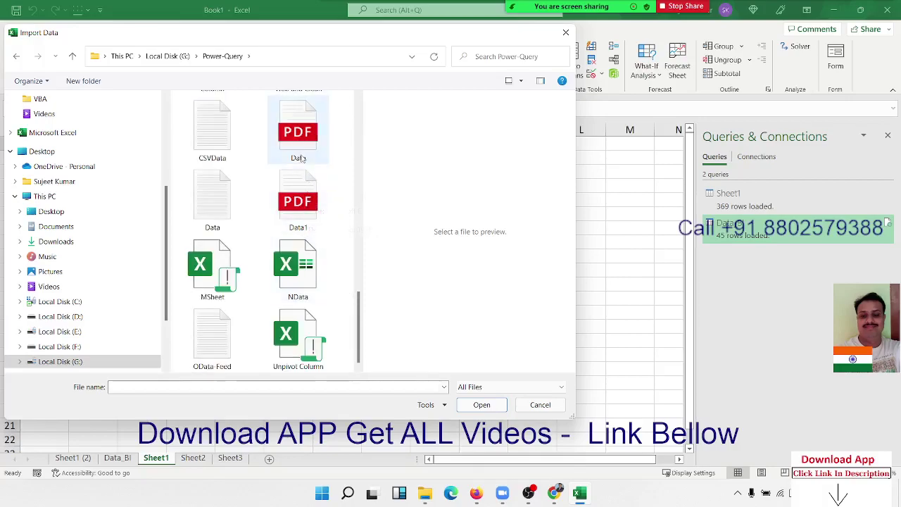
pyautogui.click(299, 157)
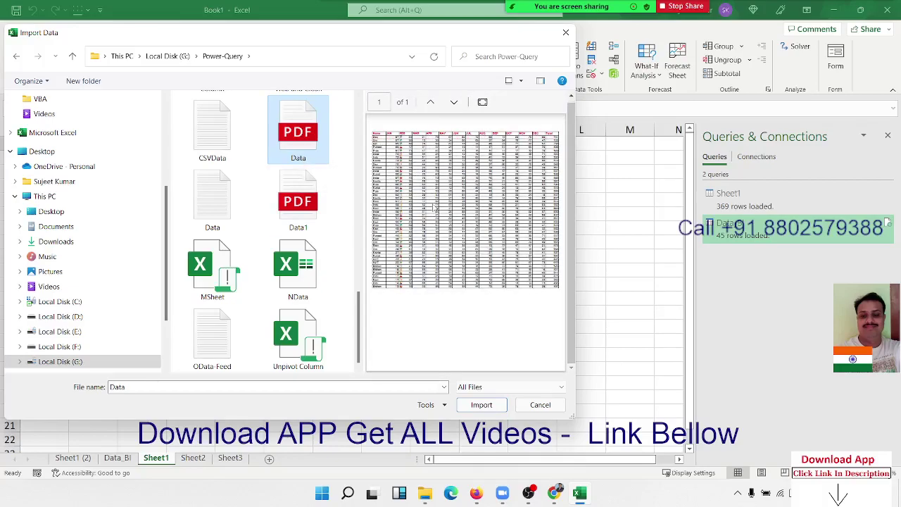
# Step: Open Data.pdf in a viewer window alongside the Import Data dialog
pyautogui.rightClick(314, 145)
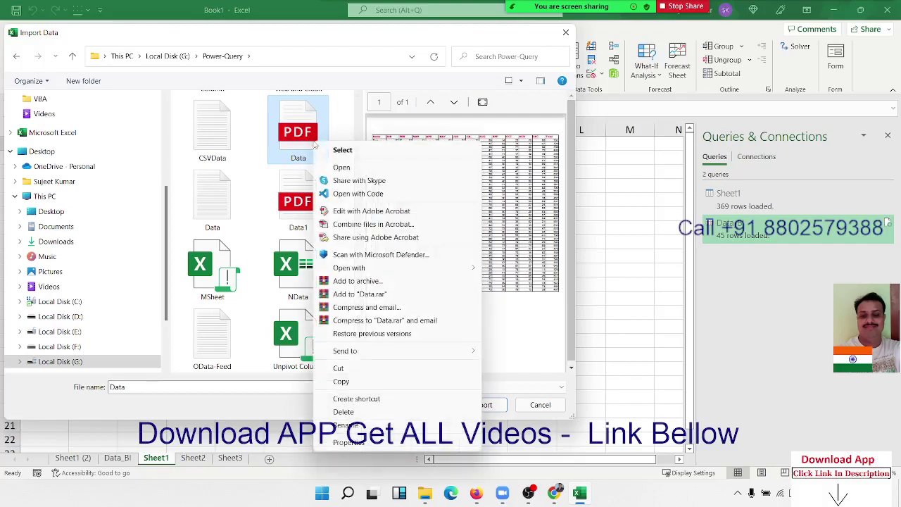
pyautogui.click(341, 168)
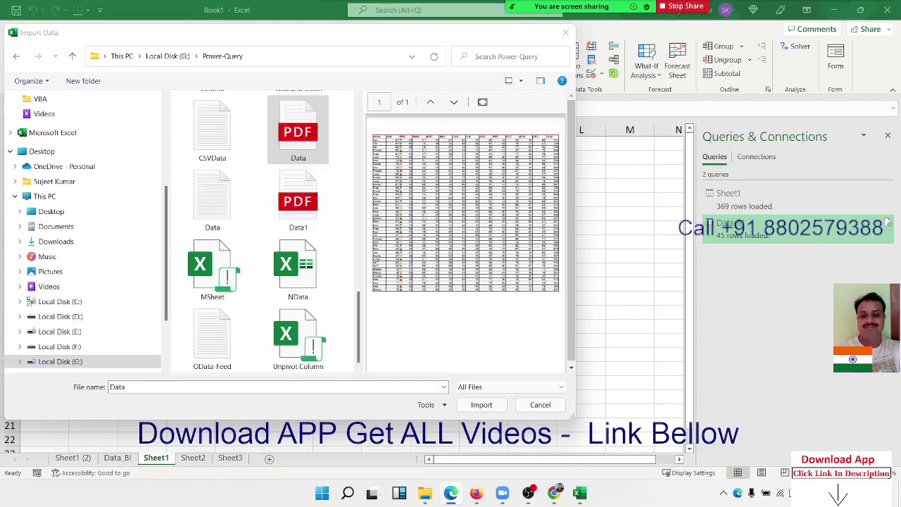
pyautogui.moveTo(810, 112); pyautogui.dragTo(514, 125)
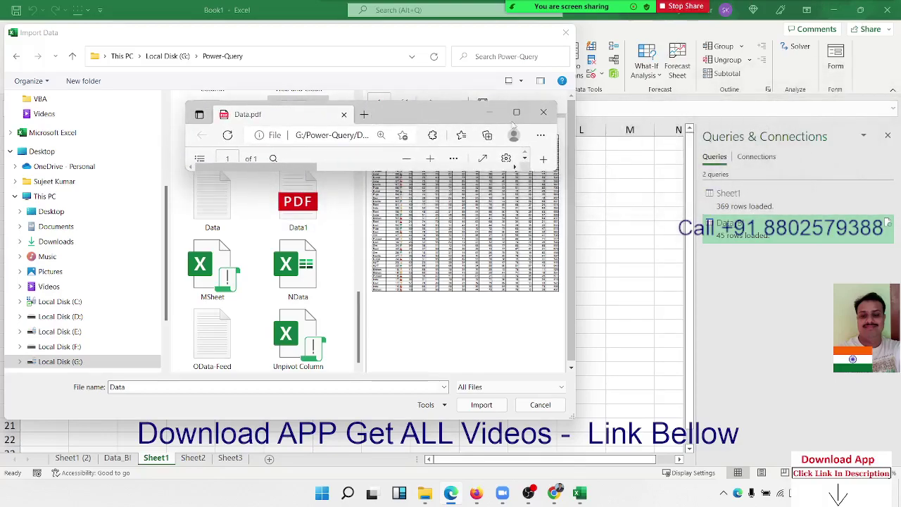
# Step: Maximize the Edge viewer and scroll through Data.pdf's monthly figures table
pyautogui.click(514, 113)
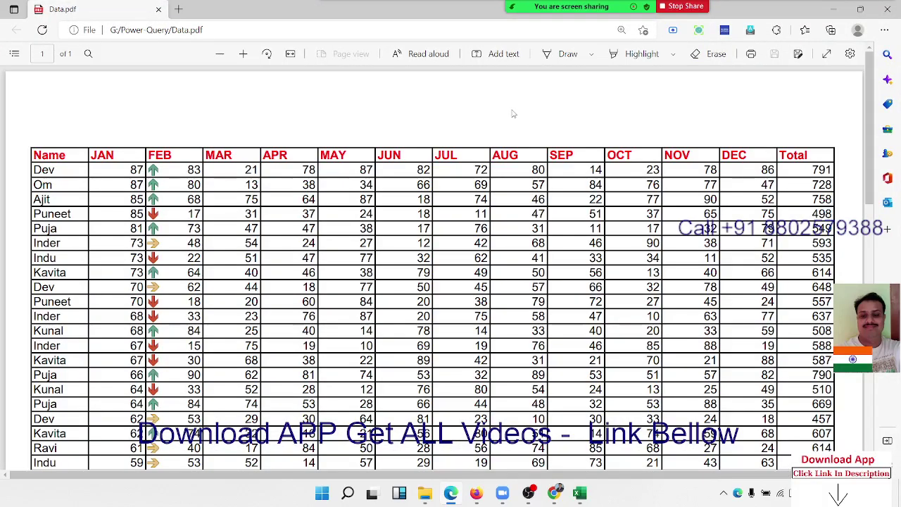
pyautogui.scroll(-10, 524, 209)
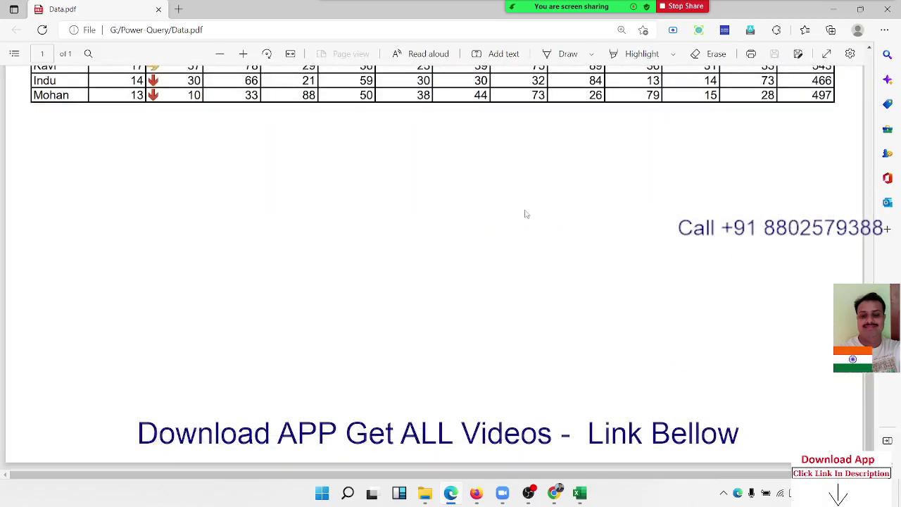
pyautogui.scroll(-2, 525, 214)
pyautogui.scroll(10, 525, 214)
pyautogui.scroll(-5, 525, 214)
pyautogui.scroll(-1, 525, 214)
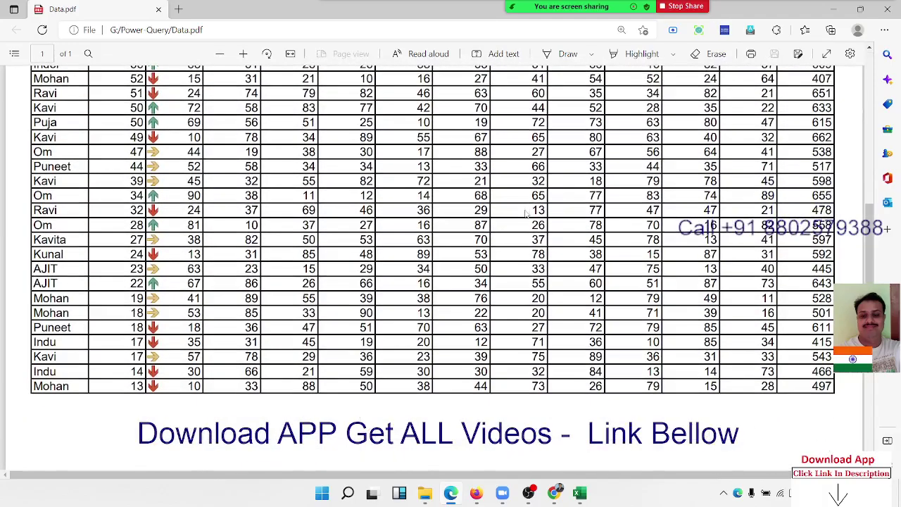
pyautogui.scroll(10, 524, 212)
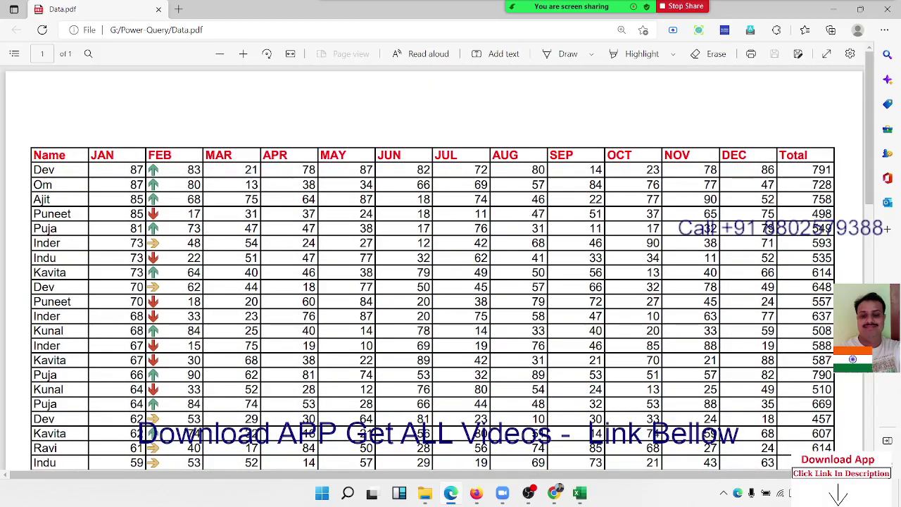
pyautogui.moveTo(870, 166); pyautogui.dragTo(870, 317)
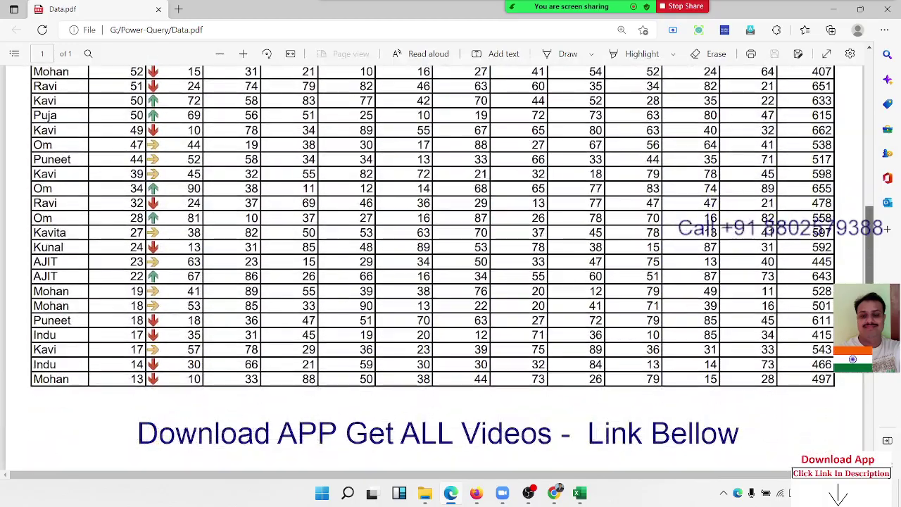
pyautogui.moveTo(870, 243); pyautogui.dragTo(882, 431)
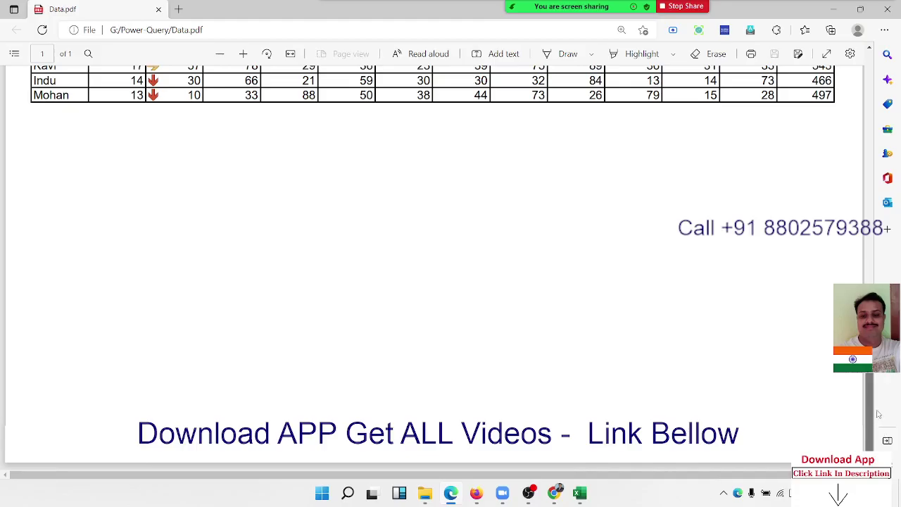
pyautogui.moveTo(883, 432); pyautogui.dragTo(877, 148)
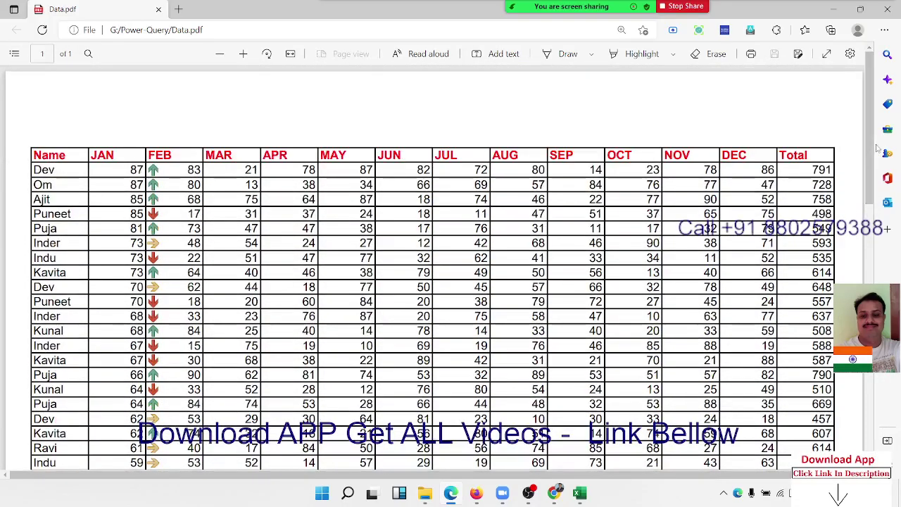
# Step: Select the table's header row and the Om row to check them, then close the PDF
pyautogui.moveTo(67, 156)
pyautogui.mouseDown()
pyautogui.moveTo(817, 162)
pyautogui.moveTo(830, 147)
pyautogui.mouseUp()
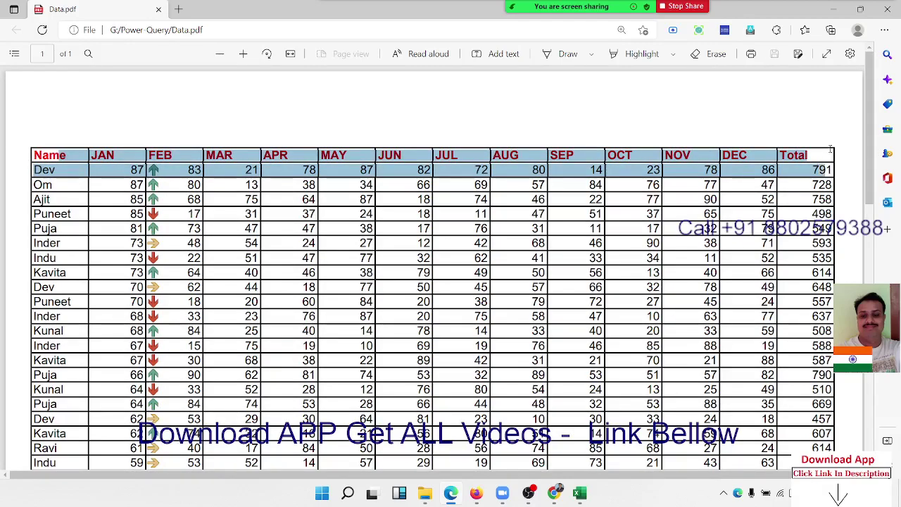
pyautogui.click(296, 299)
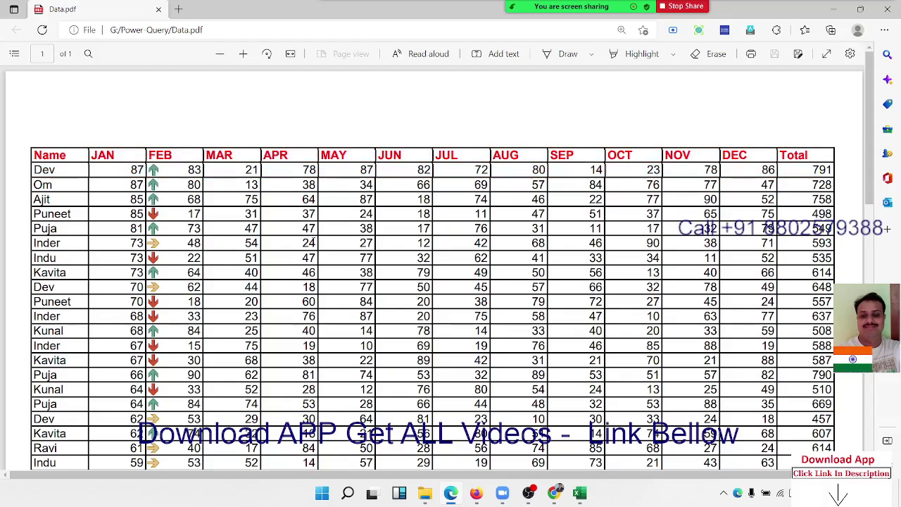
pyautogui.tripleClick(317, 186)
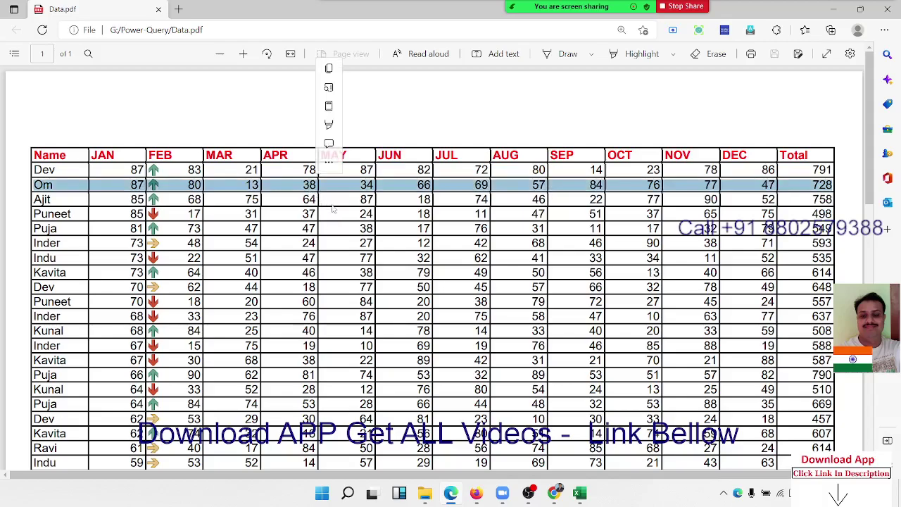
pyautogui.click(322, 182)
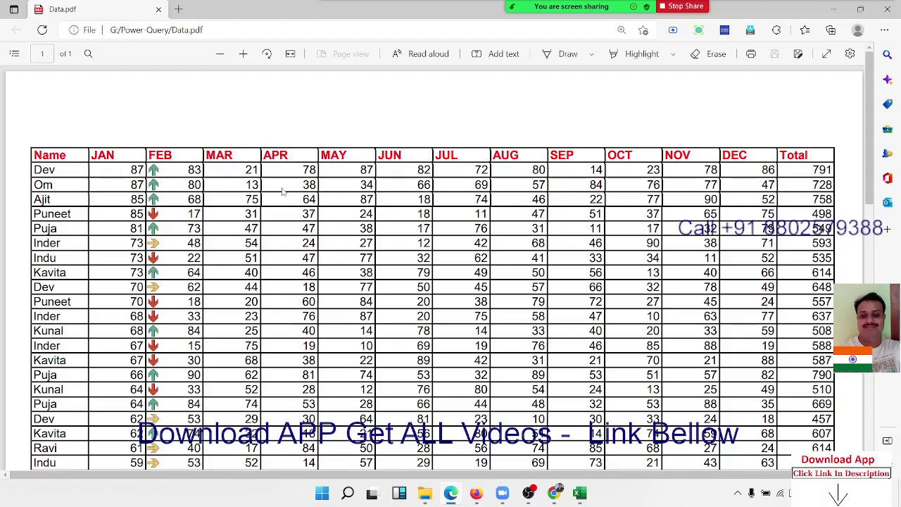
pyautogui.scroll(-3, 284, 201)
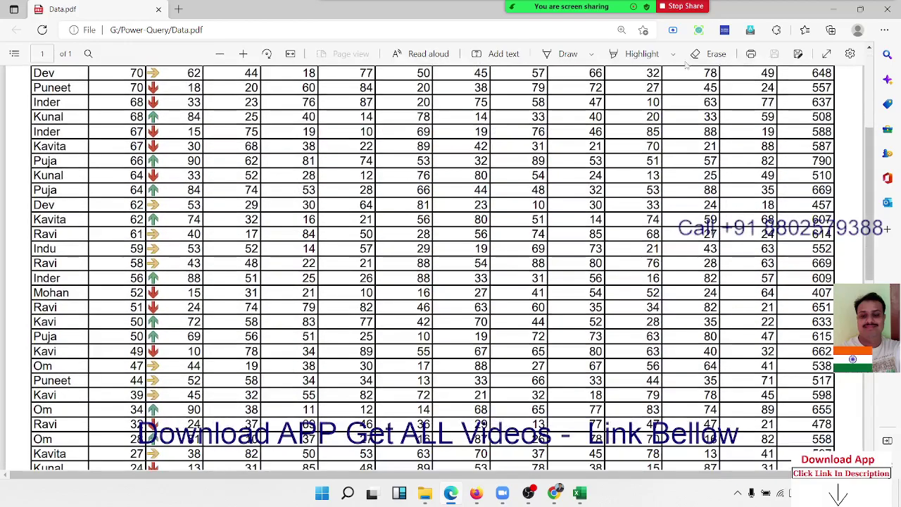
pyautogui.click(887, 11)
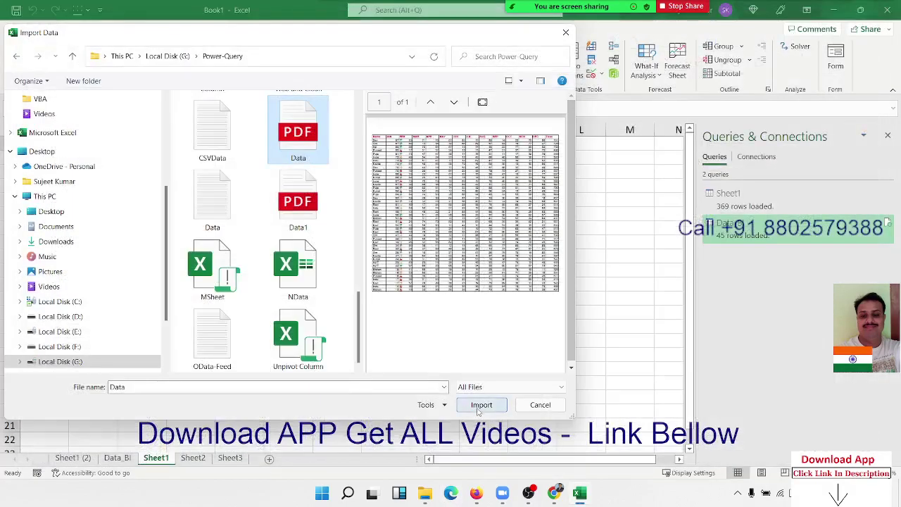
# Step: Import Data.pdf and preview its Table001 (Page 1) table in the Navigator
pyautogui.click(481, 405)
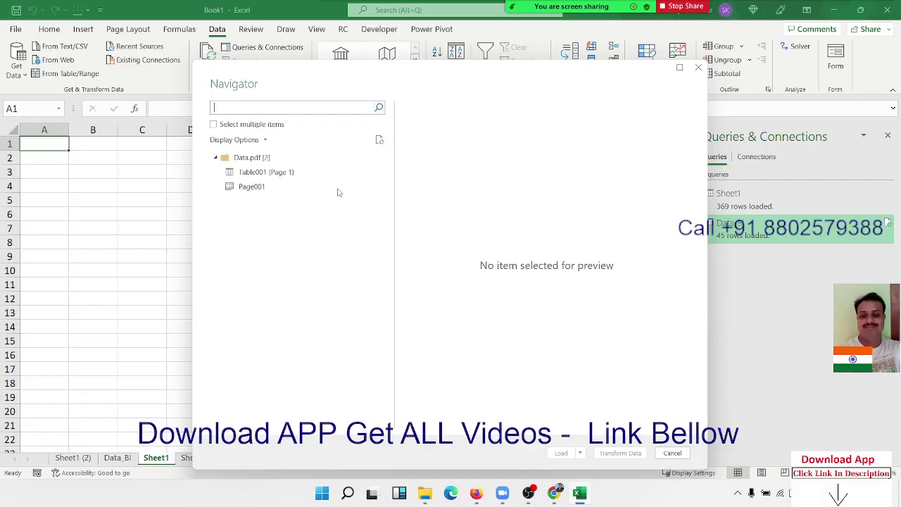
pyautogui.click(299, 179)
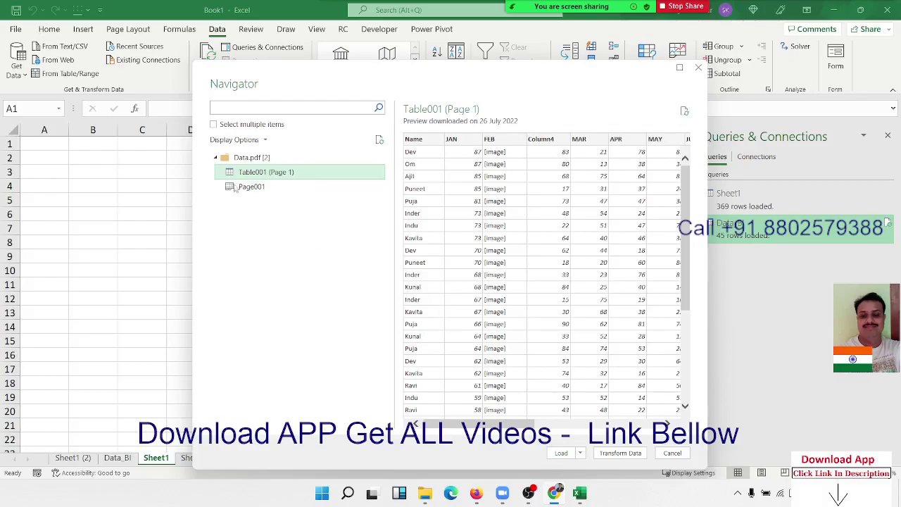
pyautogui.moveTo(570, 7)
# Step: Open Table001 (Page 1) in the Power Query Editor and remove the FEB arrow-image column
pyautogui.click(618, 454)
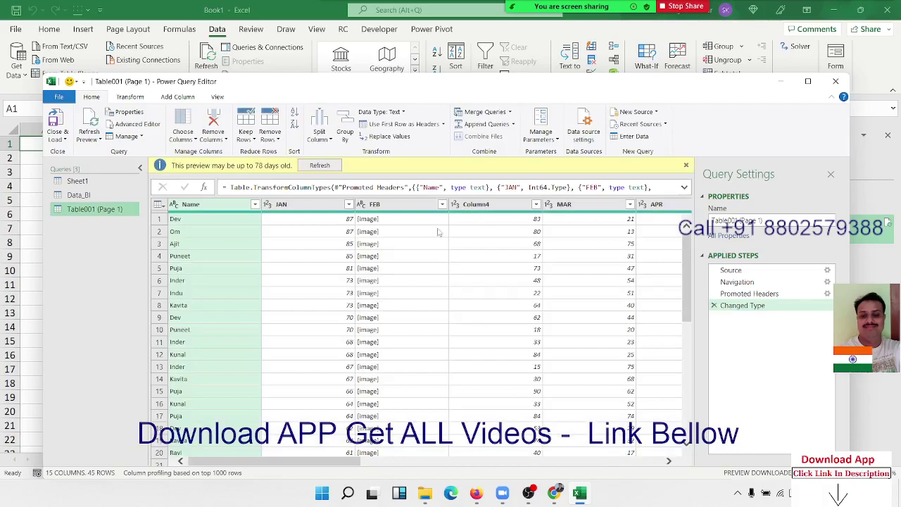
pyautogui.click(420, 205)
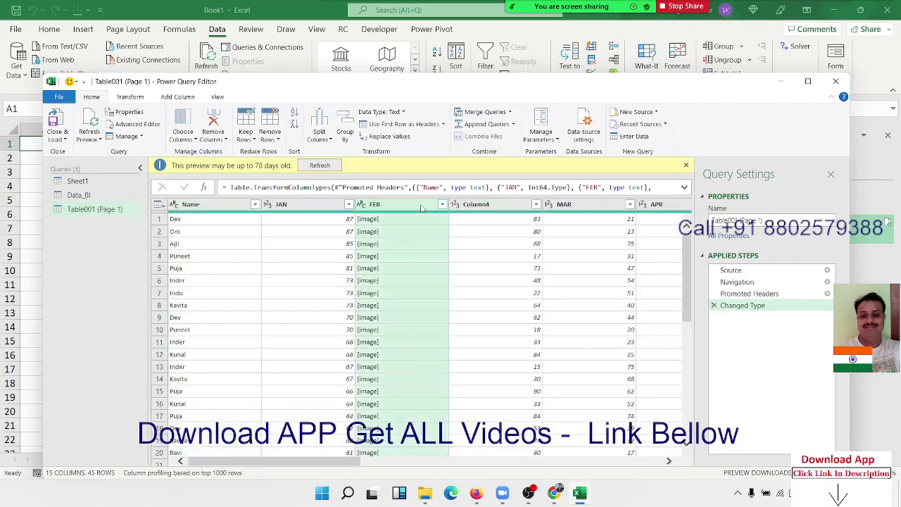
pyautogui.rightClick(421, 207)
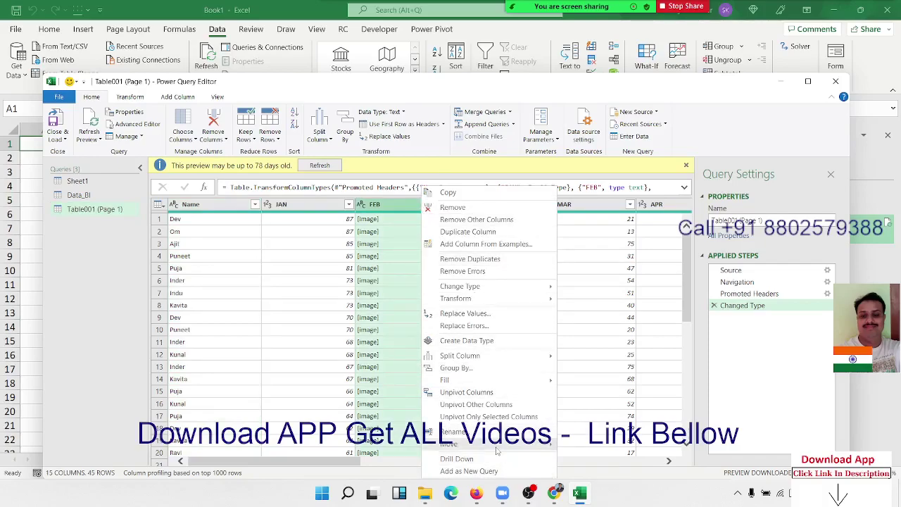
pyautogui.moveTo(477, 285)
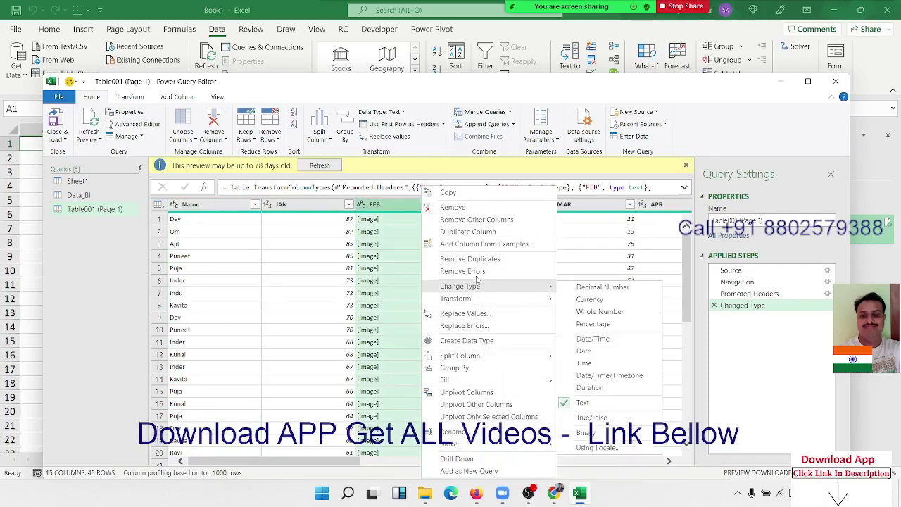
pyautogui.click(478, 208)
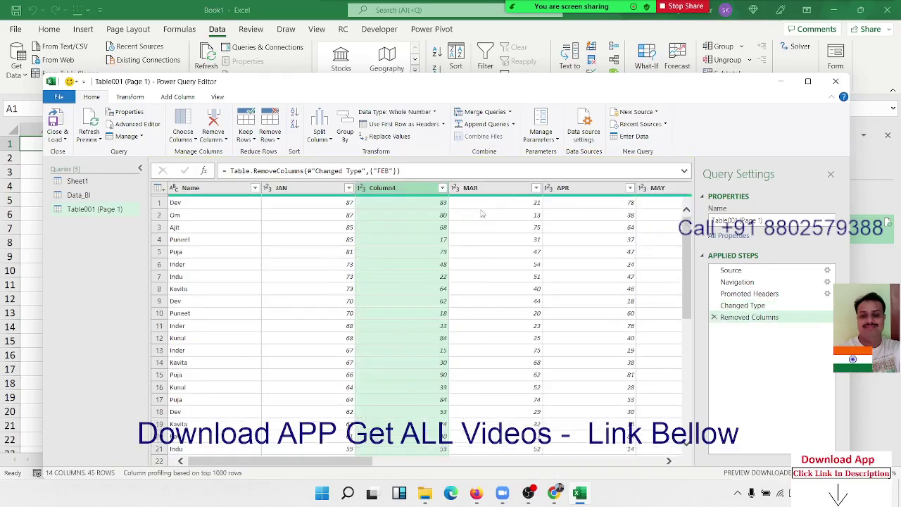
# Step: Rename Column4 to FEB and Close & Load the cleaned table into the workbook
pyautogui.doubleClick(409, 188)
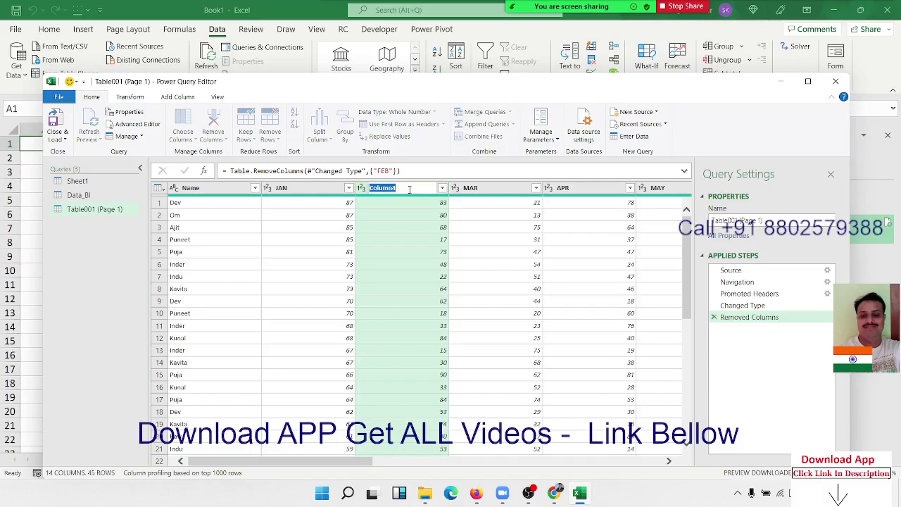
pyautogui.write('FED')
pyautogui.press('BackSpace')
pyautogui.write('B')
pyautogui.press('Return')
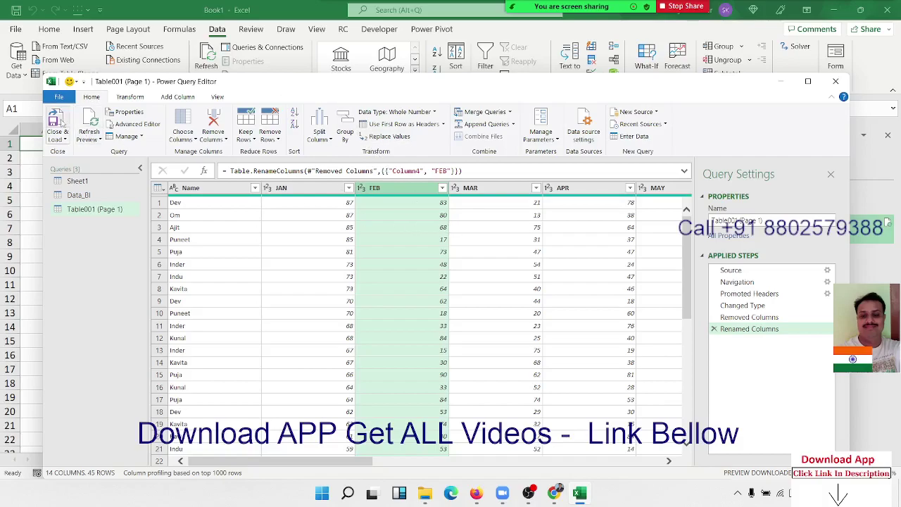
pyautogui.click(61, 123)
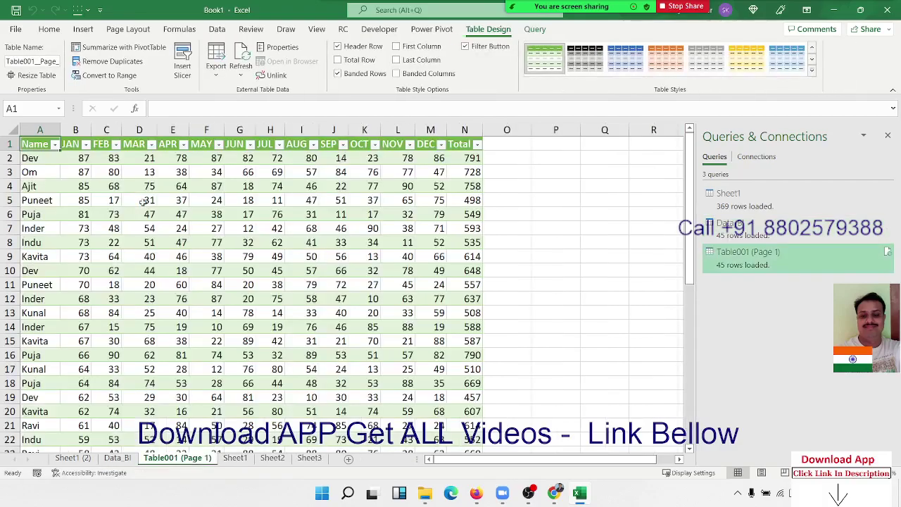
# Step: Scroll down and back up the 45-row Table001 (Page 1) table to check its Name through Total data
pyautogui.scroll(-10, 191, 401)
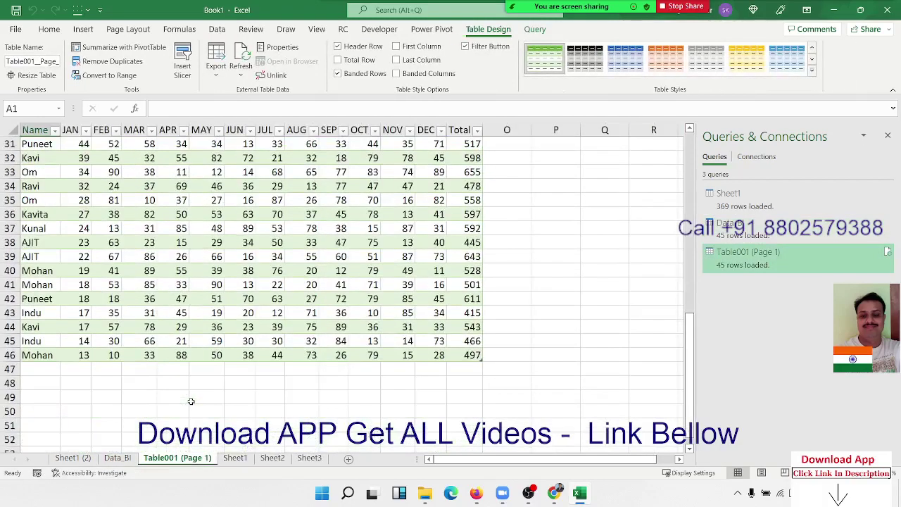
pyautogui.scroll(10, 191, 402)
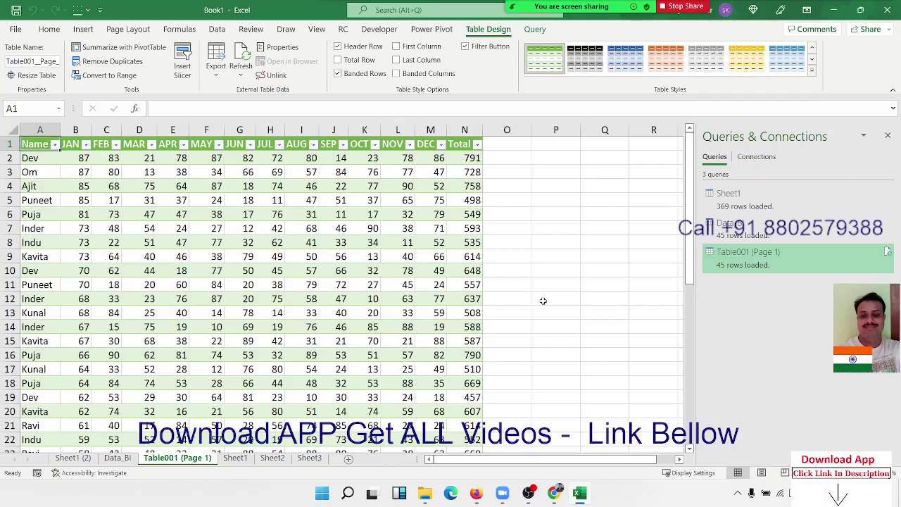
pyautogui.moveTo(535, 7)
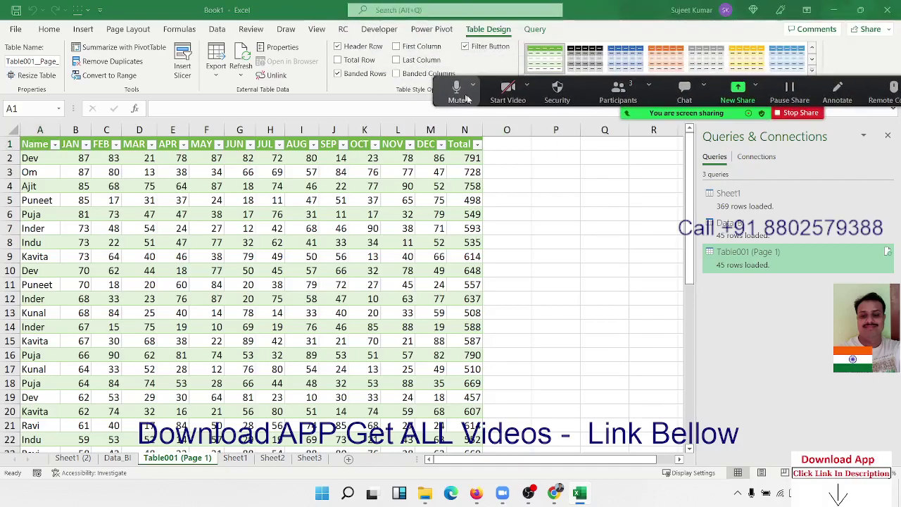
pyautogui.moveTo(350, 25); pyautogui.dragTo(303, 21)
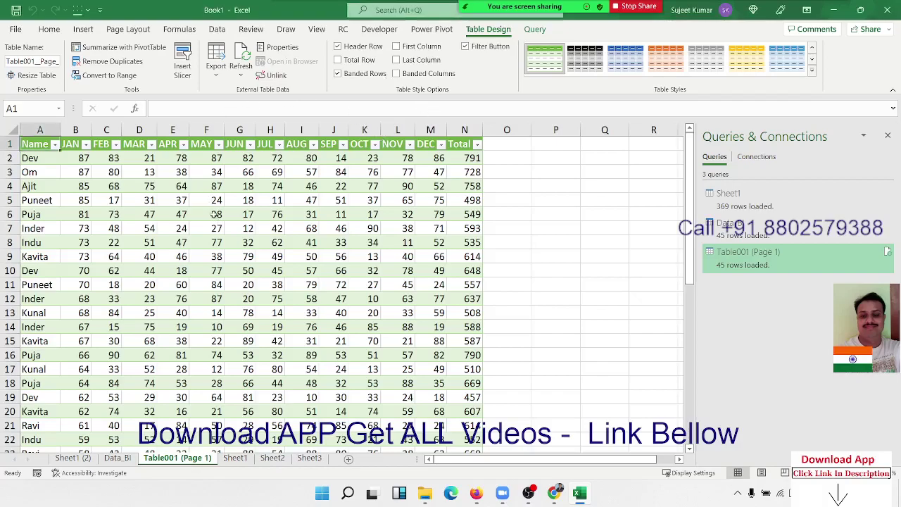
pyautogui.click(264, 204)
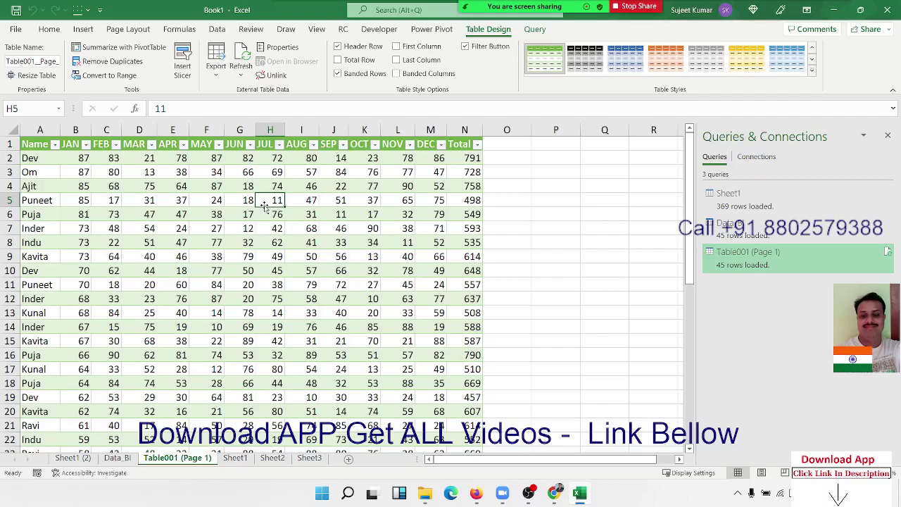
# Step: Inspect Table001 (Page 1) properties, Usage, Definition and Authentication, without changes, then switch to Sheet1
pyautogui.rightClick(738, 270)
pyautogui.click(598, 368)
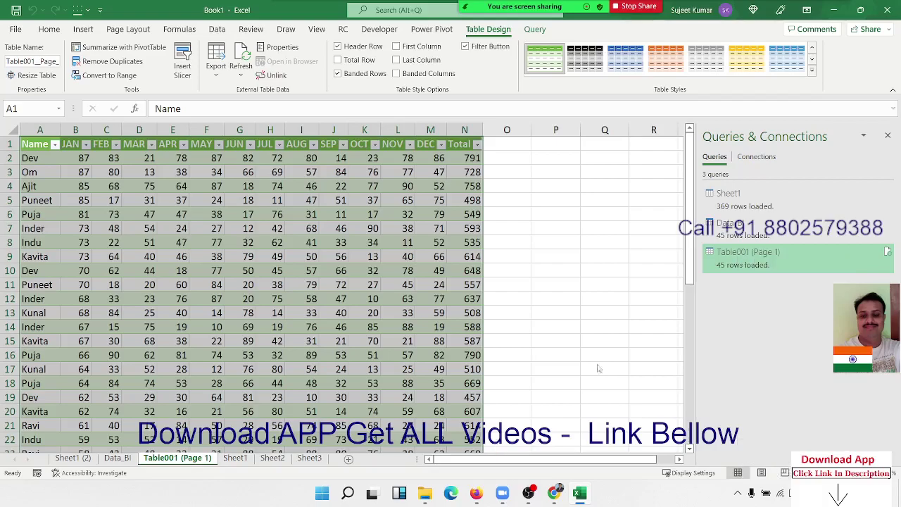
pyautogui.click(408, 134)
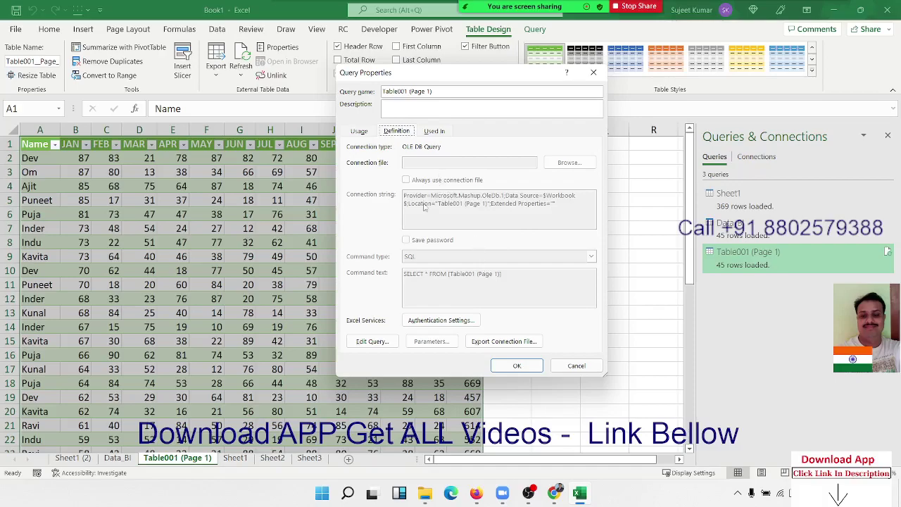
pyautogui.click(361, 132)
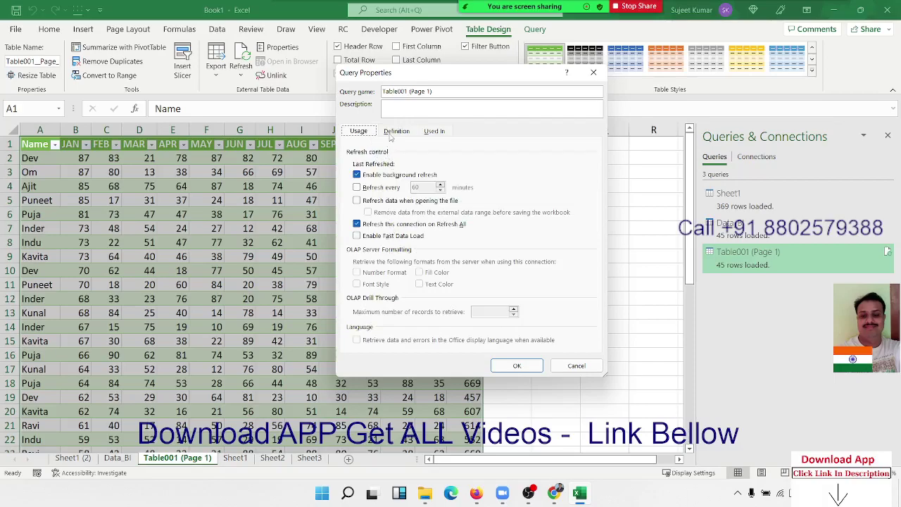
pyautogui.click(393, 135)
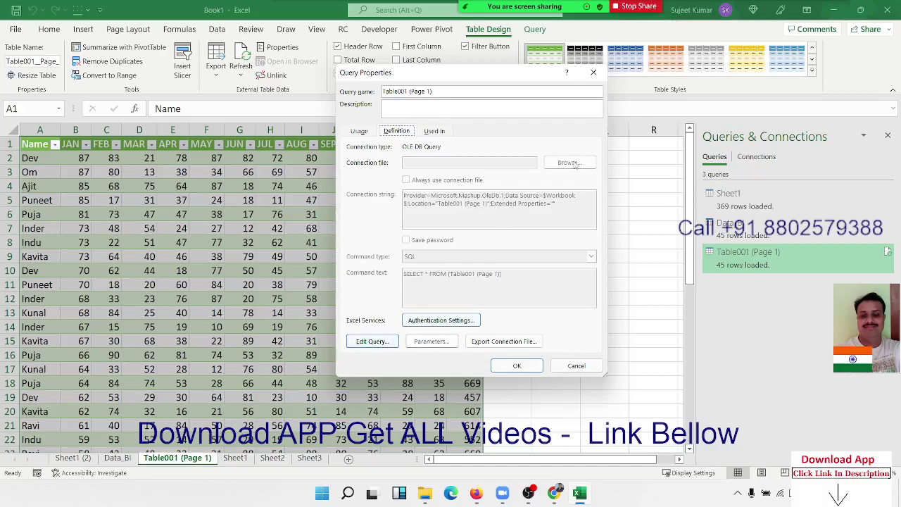
pyautogui.click(417, 322)
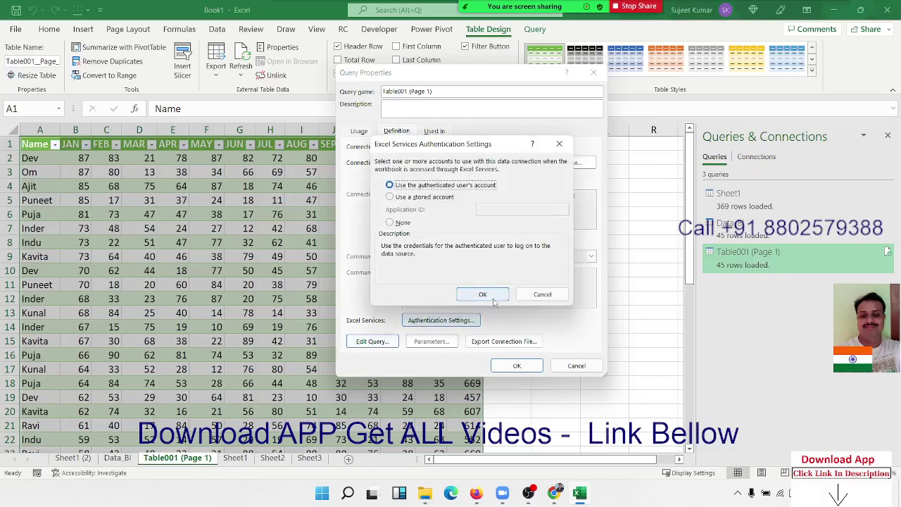
pyautogui.click(526, 300)
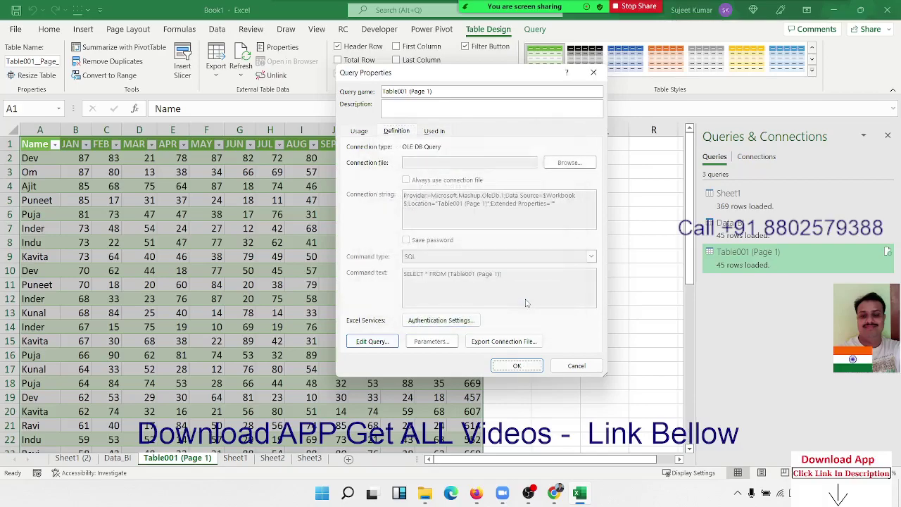
pyautogui.click(577, 365)
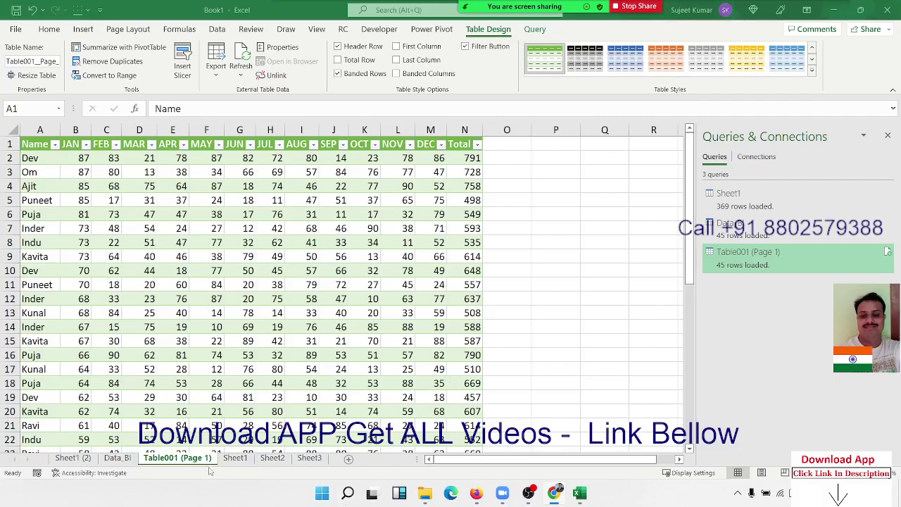
pyautogui.keyDown('ctrl'); pyautogui.click(229, 466); pyautogui.keyUp('ctrl')
pyautogui.click(231, 461)
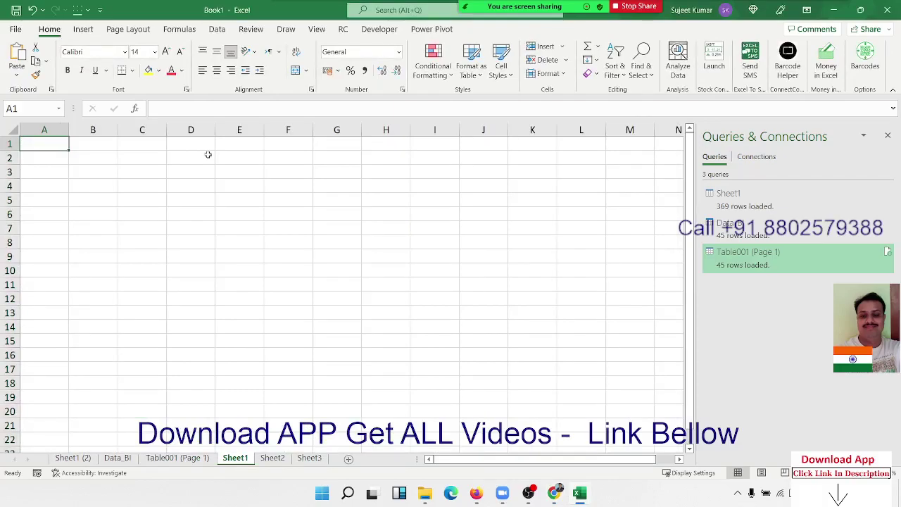
# Step: Start a new import with Get Data > From File > From Folder
pyautogui.click(83, 29)
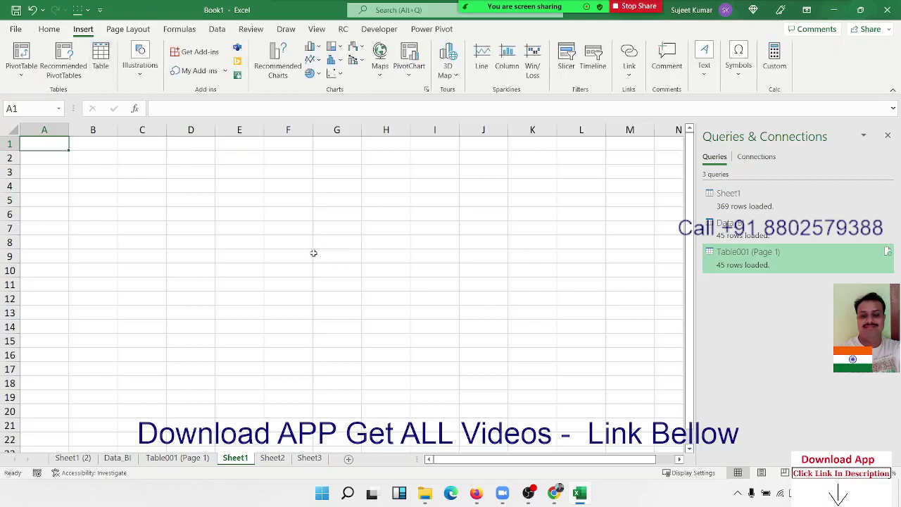
pyautogui.click(26, 76)
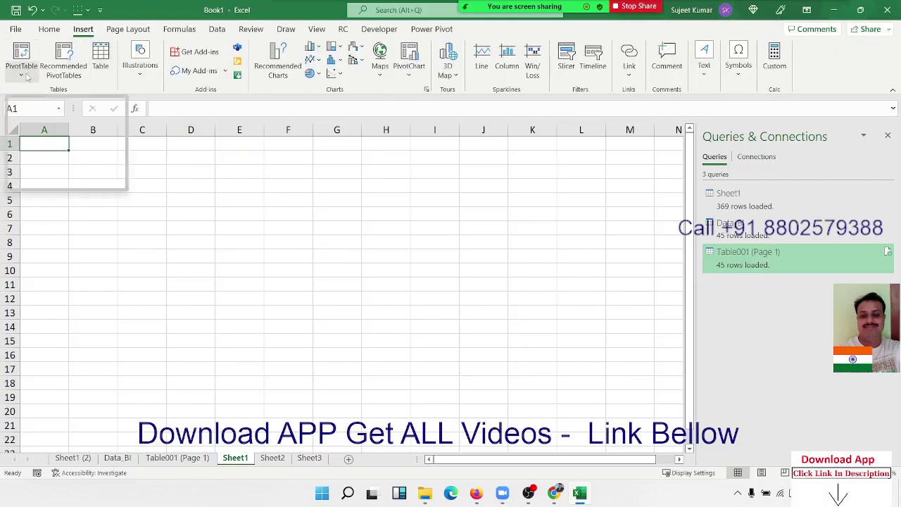
pyautogui.click(217, 29)
pyautogui.click(18, 71)
pyautogui.moveTo(44, 94)
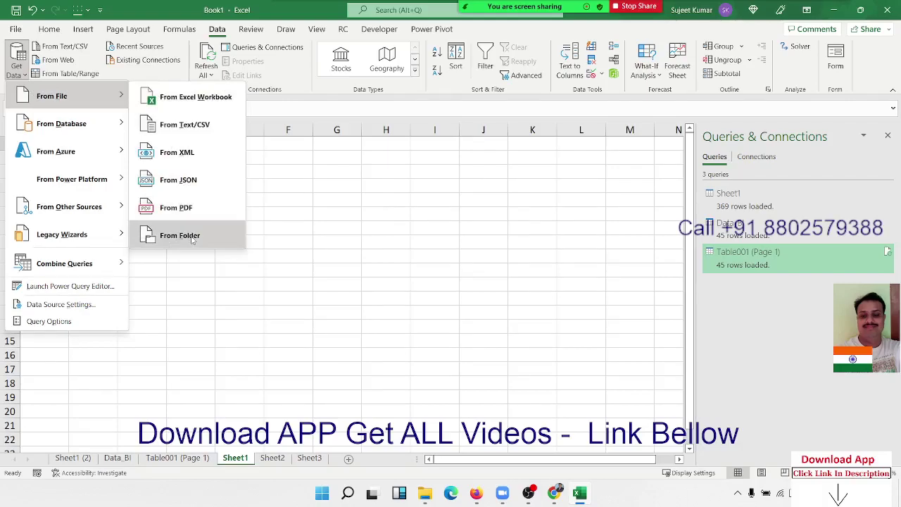
pyautogui.click(192, 238)
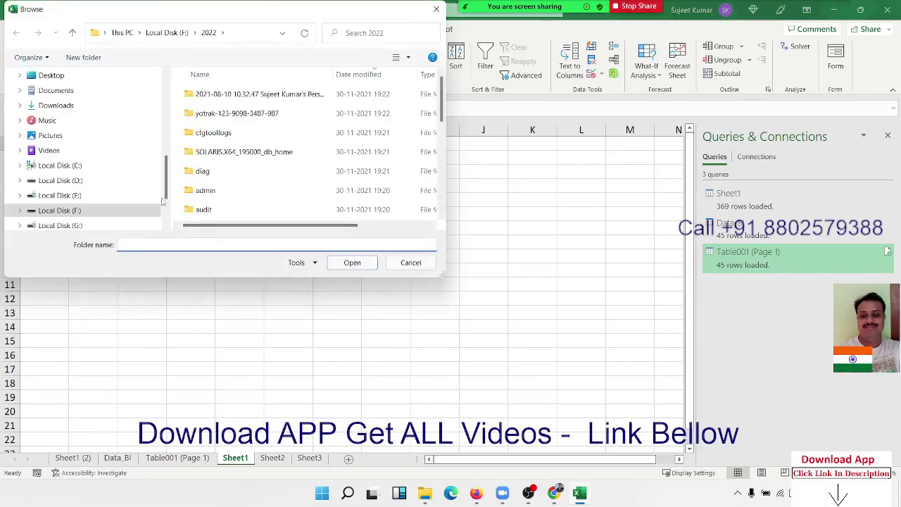
# Step: Select the E:\2021\Data folder as the import source
pyautogui.scroll(-1, 66, 215)
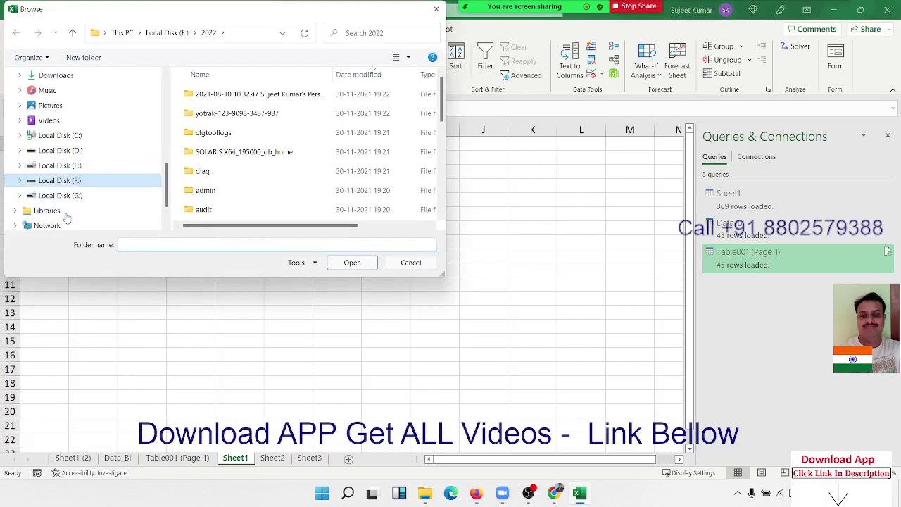
pyautogui.click(70, 167)
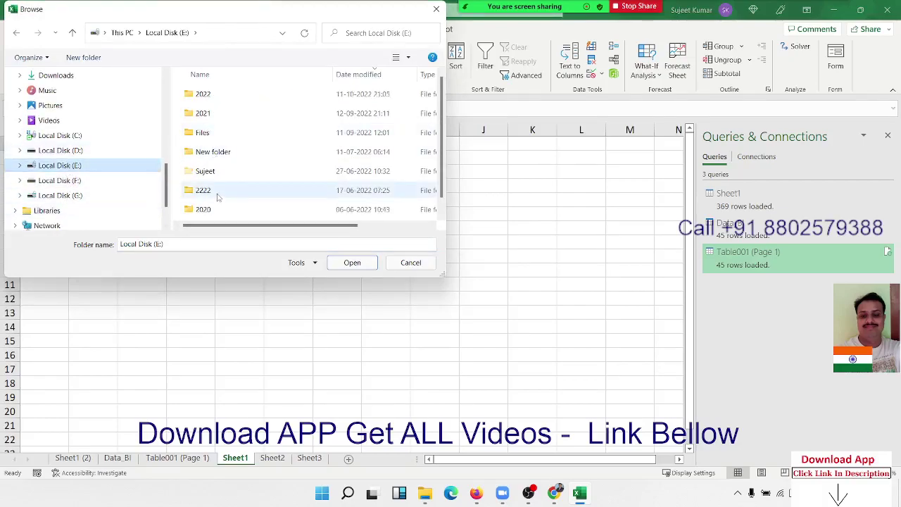
pyautogui.scroll(-1, 218, 198)
pyautogui.scroll(1, 221, 210)
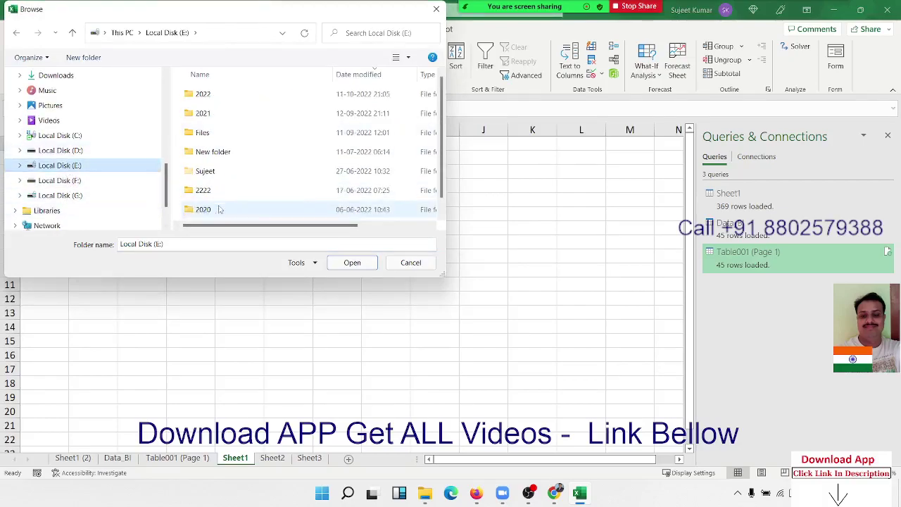
pyautogui.doubleClick(211, 113)
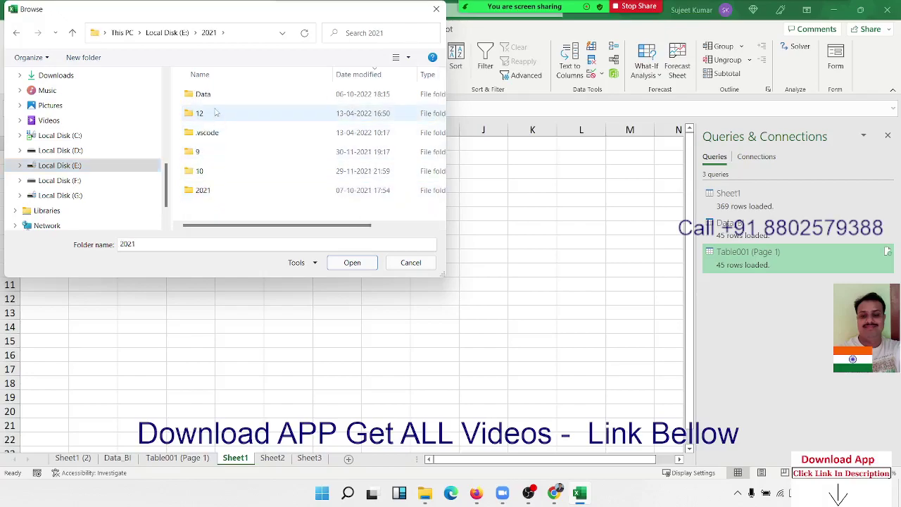
pyautogui.doubleClick(212, 94)
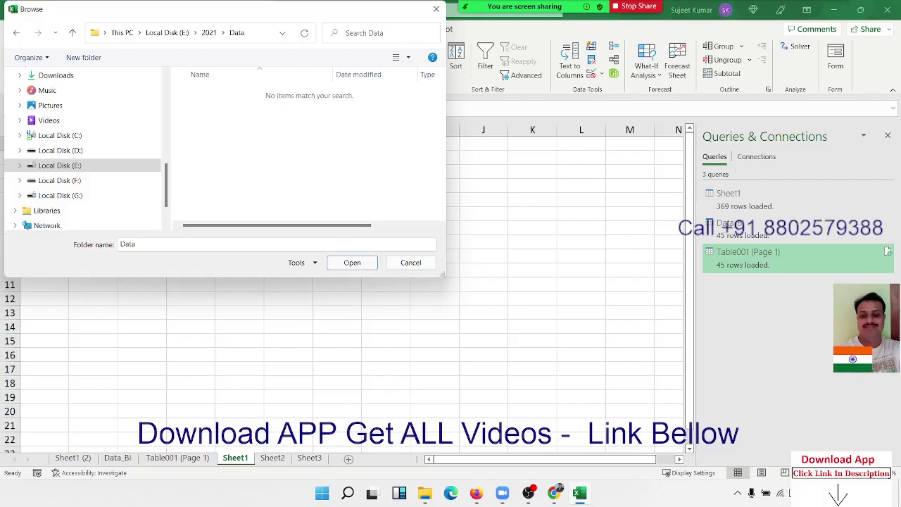
pyautogui.click(351, 262)
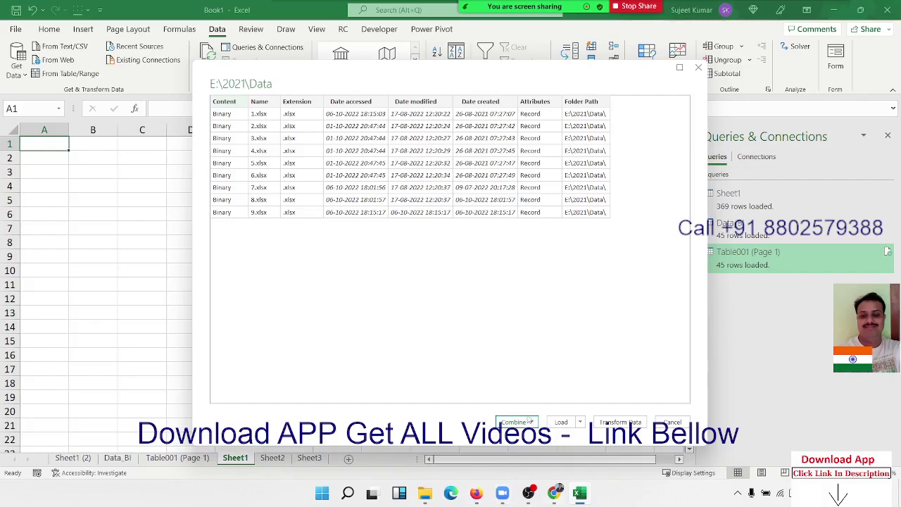
# Step: Choose Combine & Load for the nine workbooks 1.xlsx through 9.xlsx
pyautogui.click(533, 422)
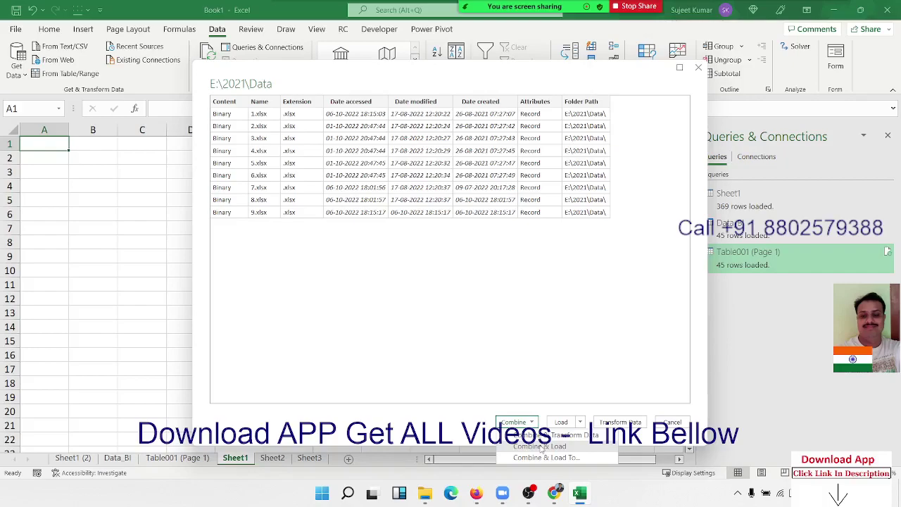
pyautogui.click(541, 446)
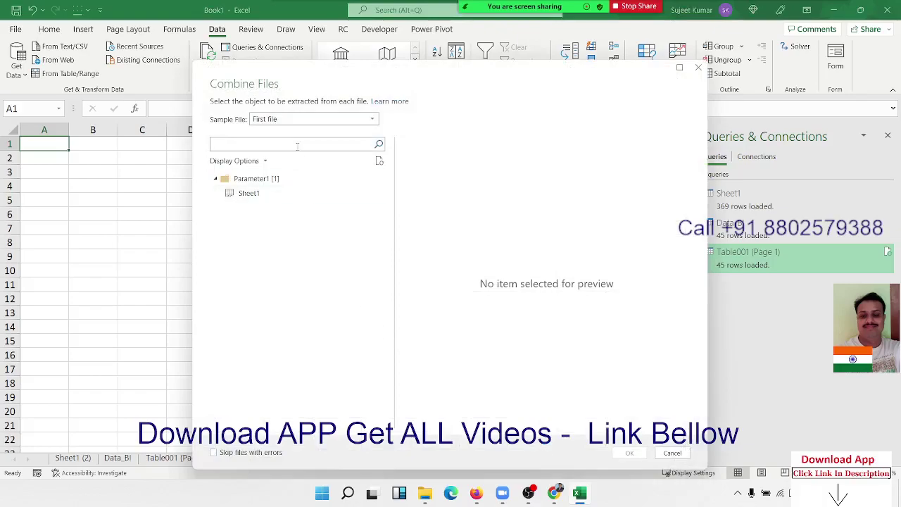
# Step: Combine Sheet1 of all workbooks, using 1.xlsx as sample and skipping files with errors
pyautogui.click(299, 119)
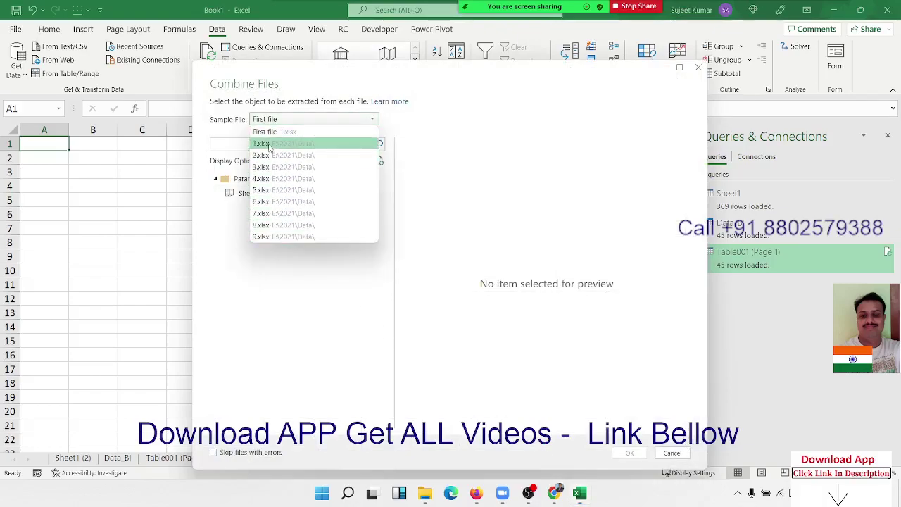
pyautogui.click(269, 144)
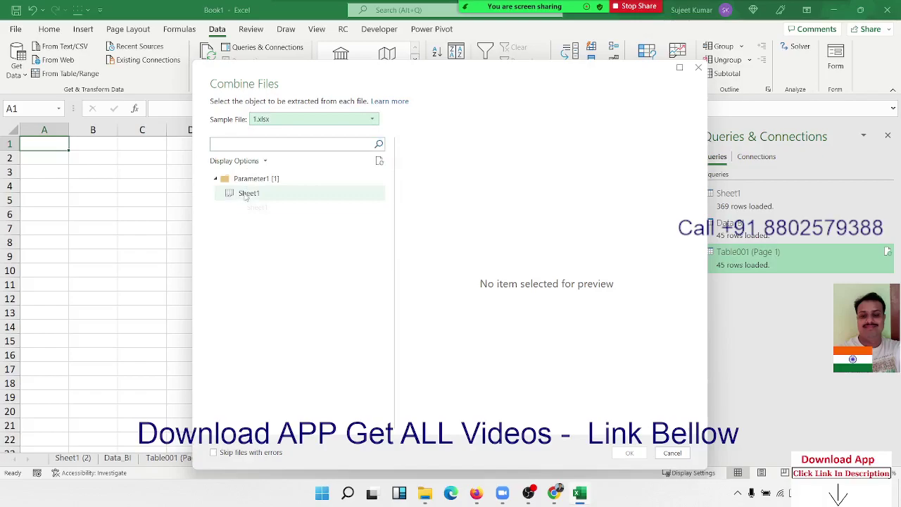
pyautogui.click(245, 194)
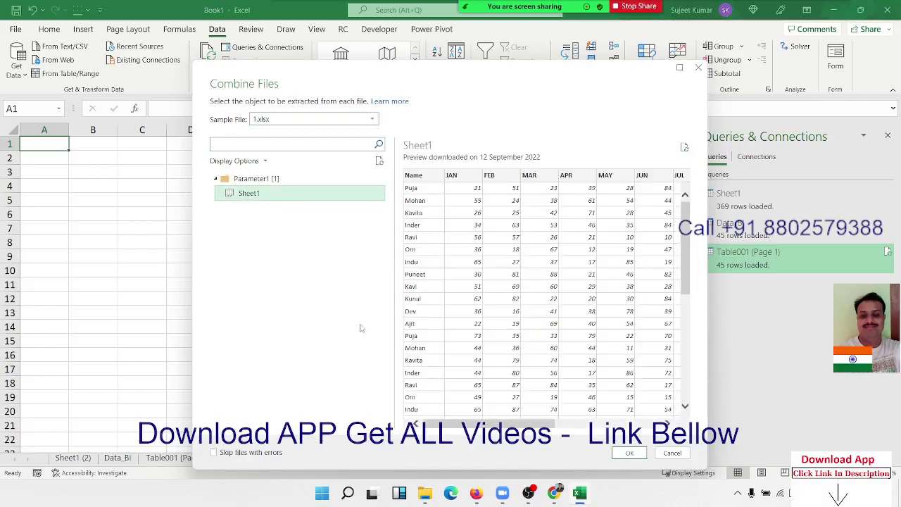
pyautogui.click(262, 453)
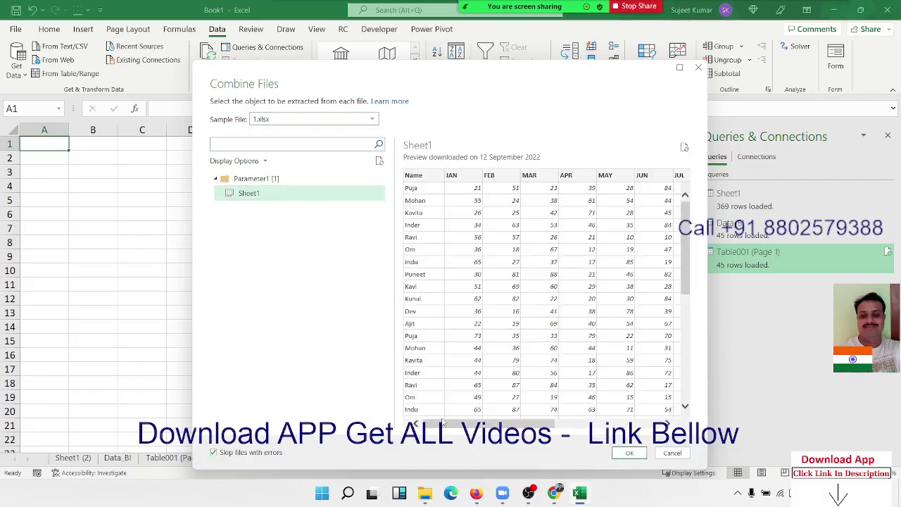
pyautogui.moveTo(444, 423)
pyautogui.mouseDown()
pyautogui.moveTo(497, 423)
pyautogui.moveTo(486, 442)
pyautogui.mouseUp()
pyautogui.click(629, 454)
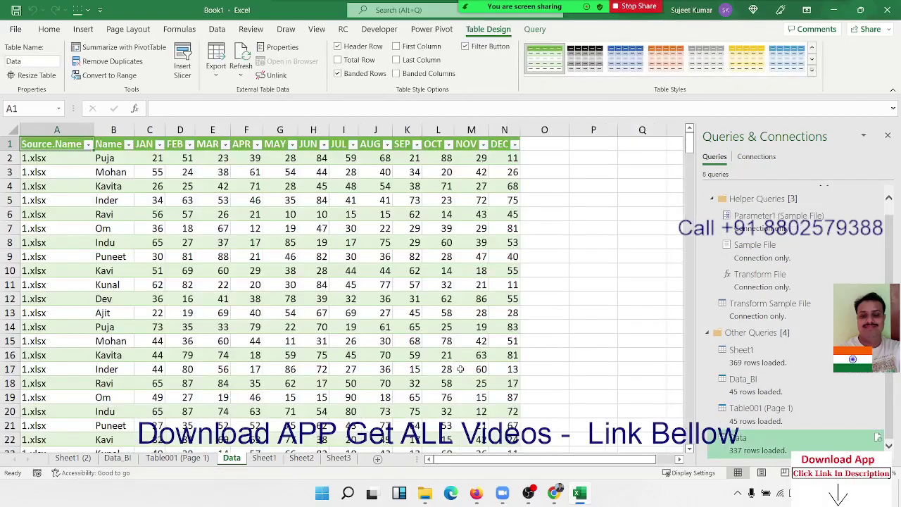
pyautogui.scroll(-6, 280, 304)
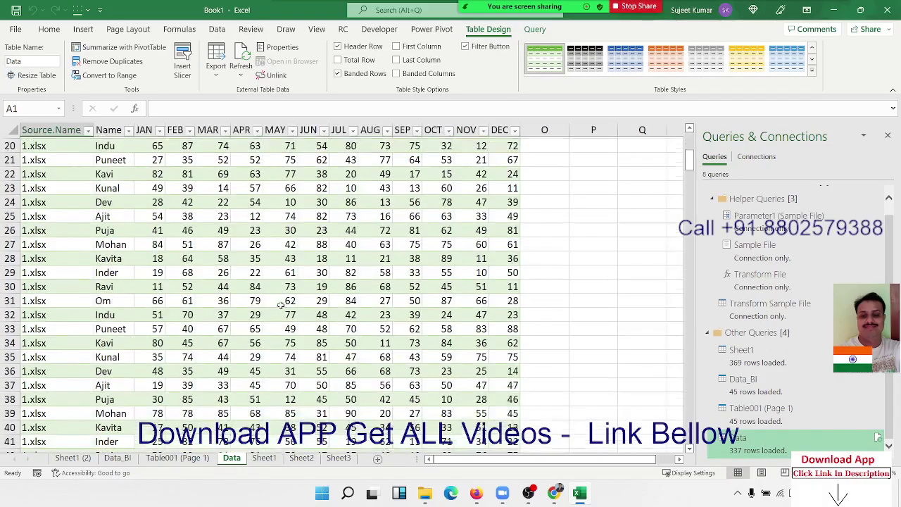
pyautogui.scroll(-6, 280, 304)
pyautogui.scroll(-4, 280, 304)
pyautogui.scroll(-6, 280, 304)
pyautogui.scroll(-7, 280, 303)
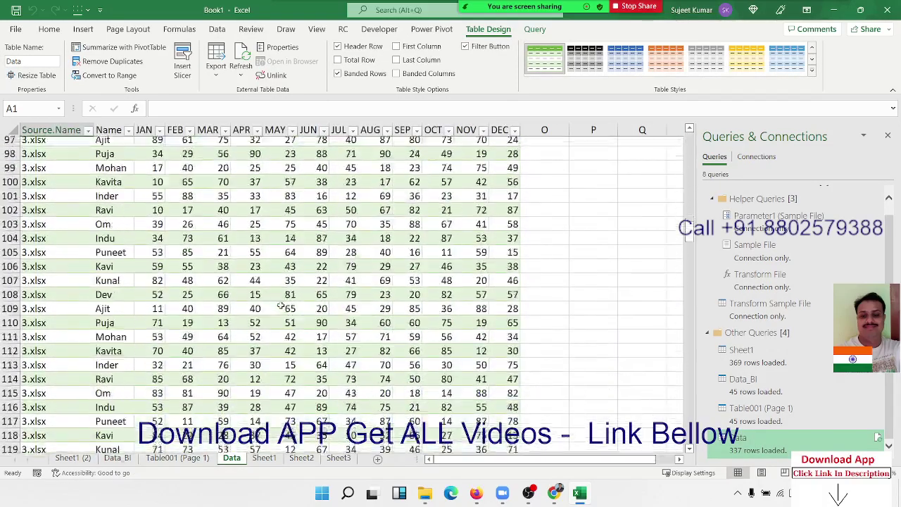
pyautogui.scroll(-7, 280, 303)
pyautogui.scroll(-11, 280, 304)
pyautogui.scroll(-3, 280, 304)
pyautogui.scroll(-13, 280, 304)
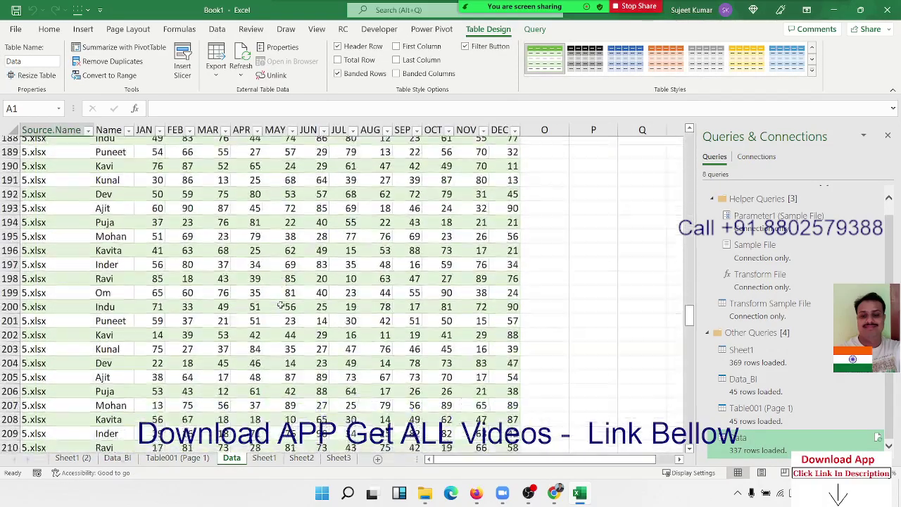
pyautogui.scroll(-4, 280, 304)
pyautogui.scroll(-7, 280, 304)
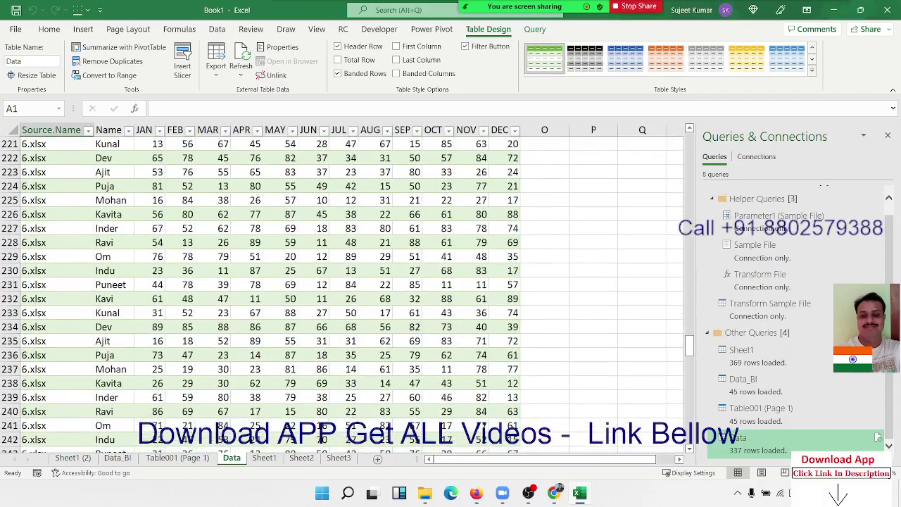
pyautogui.click(56, 228)
pyautogui.scroll(-7, 203, 279)
pyautogui.scroll(-11, 204, 278)
pyautogui.scroll(-10, 204, 279)
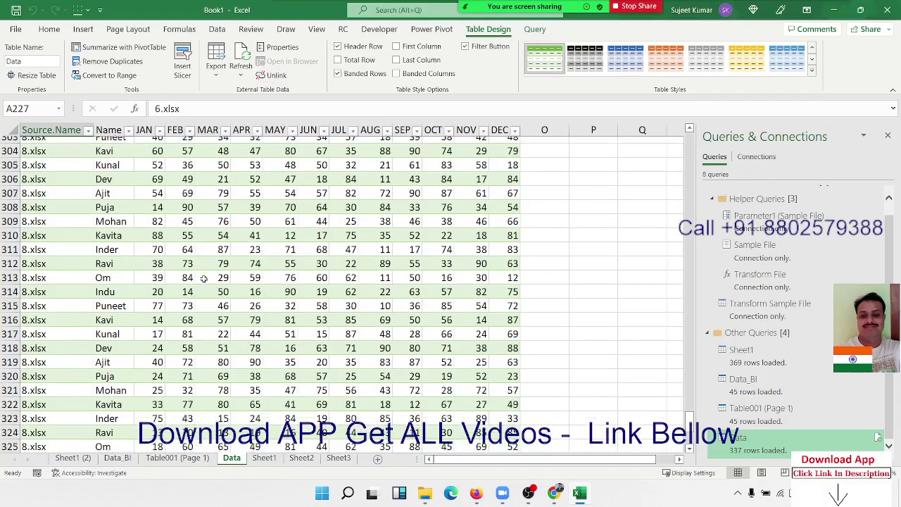
pyautogui.scroll(-13, 204, 279)
pyautogui.scroll(7, 204, 279)
pyautogui.scroll(20, 204, 280)
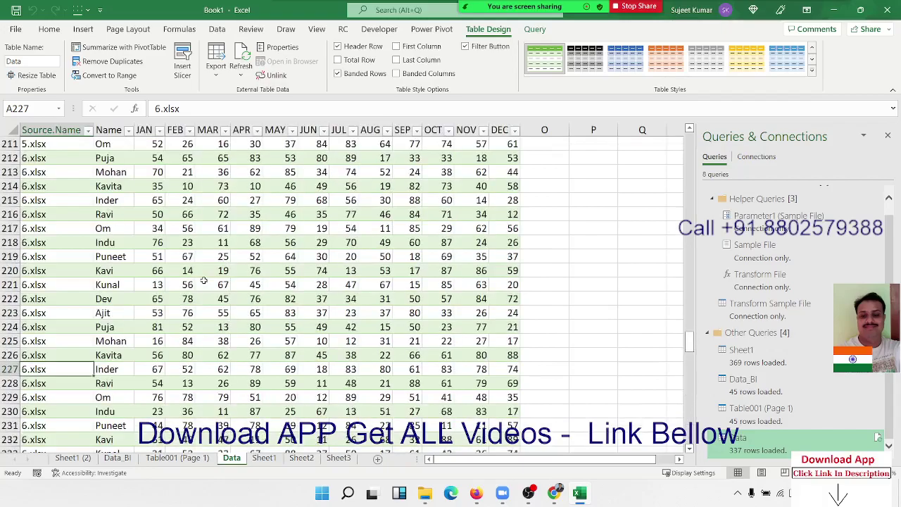
pyautogui.scroll(-10, 204, 280)
pyautogui.scroll(-3, 203, 280)
pyautogui.scroll(-2, 203, 280)
pyautogui.scroll(-2, 204, 280)
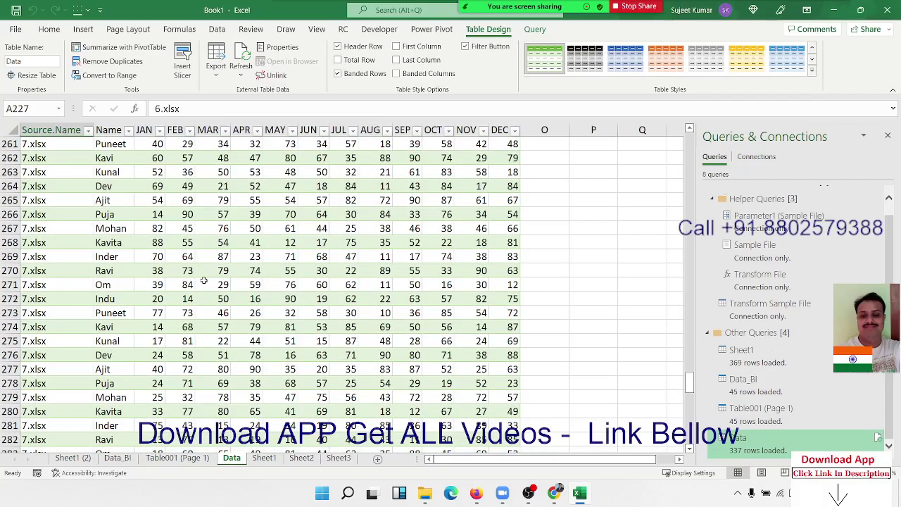
pyautogui.scroll(-10, 203, 280)
pyautogui.scroll(-10, 203, 280)
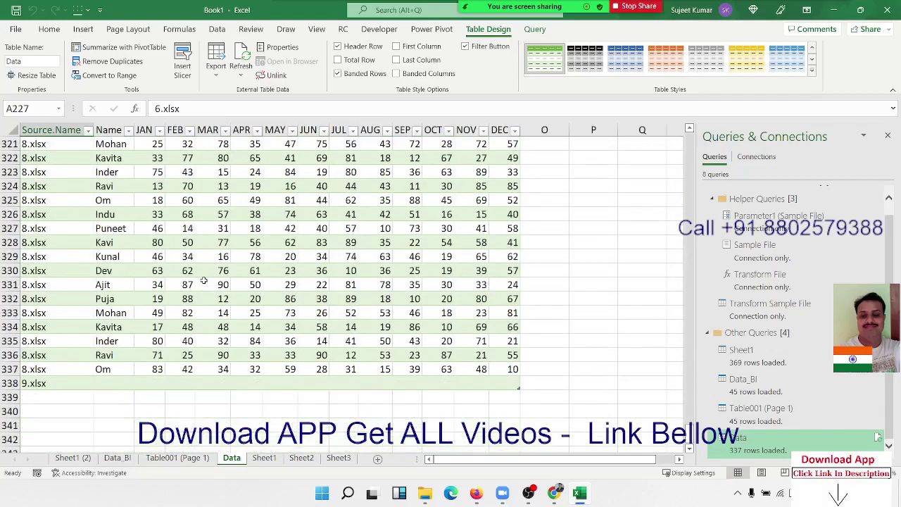
pyautogui.scroll(13, 203, 280)
pyautogui.scroll(-10, 203, 280)
pyautogui.scroll(-7, 203, 282)
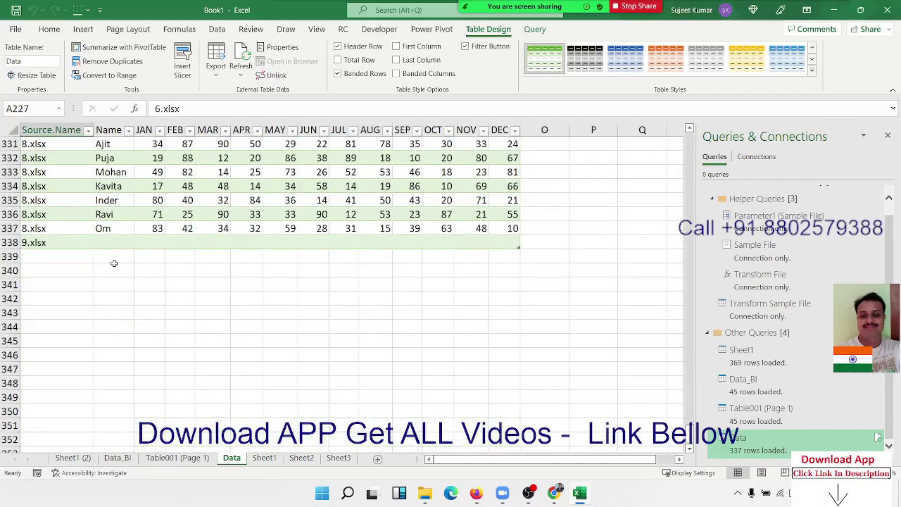
pyautogui.moveTo(116, 242); pyautogui.dragTo(459, 237)
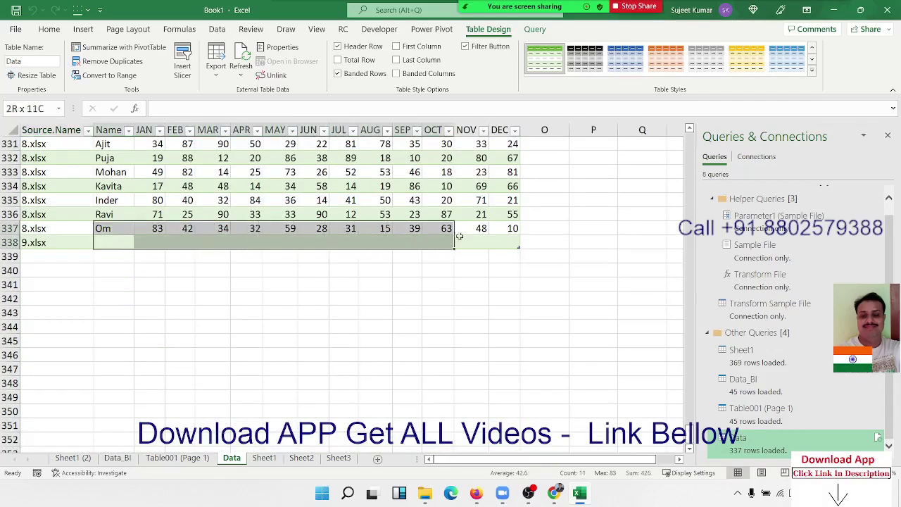
pyautogui.moveTo(459, 237); pyautogui.dragTo(518, 242)
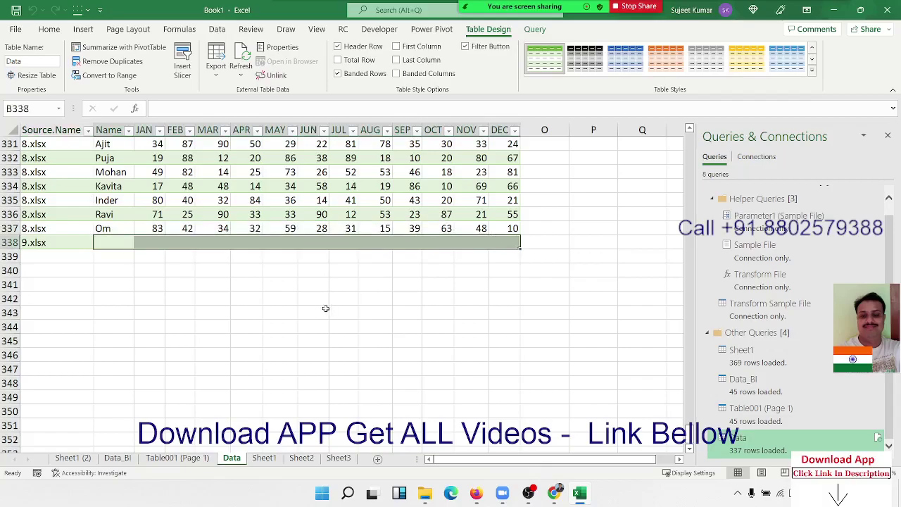
pyautogui.scroll(20, 325, 308)
pyautogui.scroll(5, 325, 308)
pyautogui.scroll(20, 325, 308)
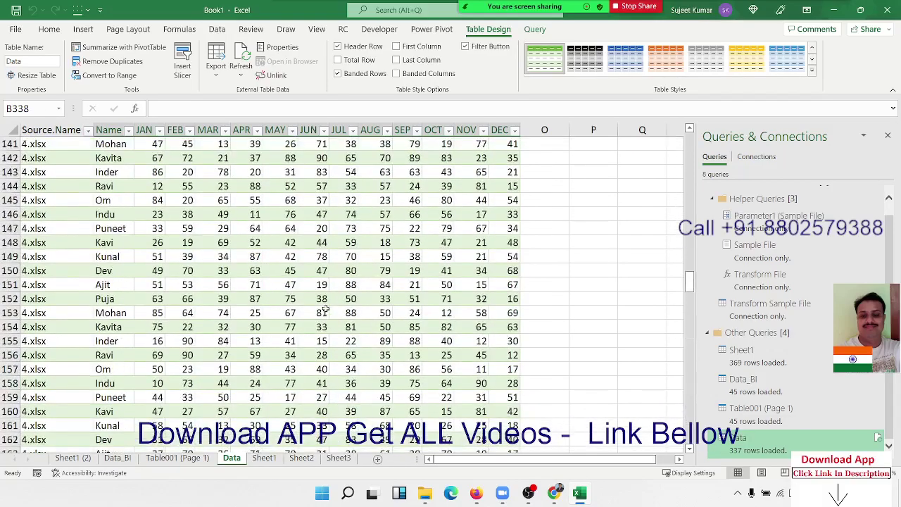
pyautogui.scroll(20, 325, 308)
pyautogui.scroll(15, 325, 310)
pyautogui.scroll(12, 325, 310)
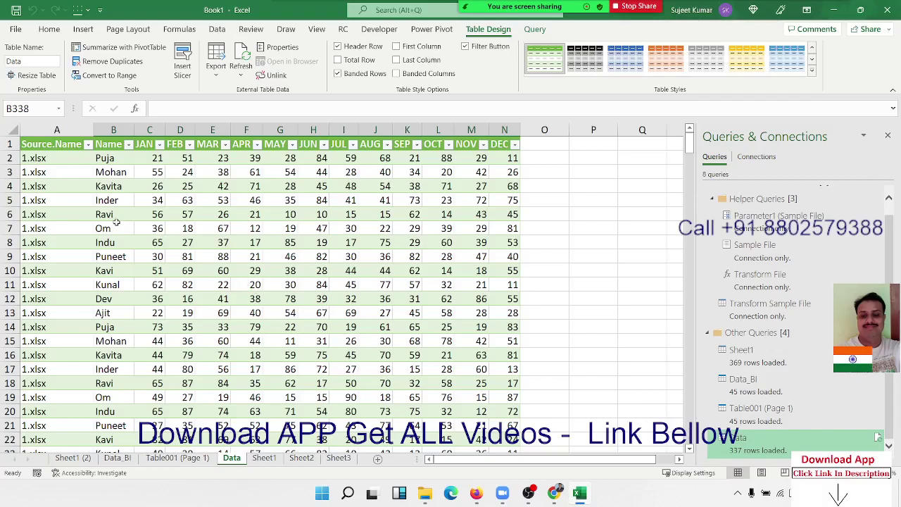
pyautogui.moveTo(114, 147); pyautogui.dragTo(499, 143)
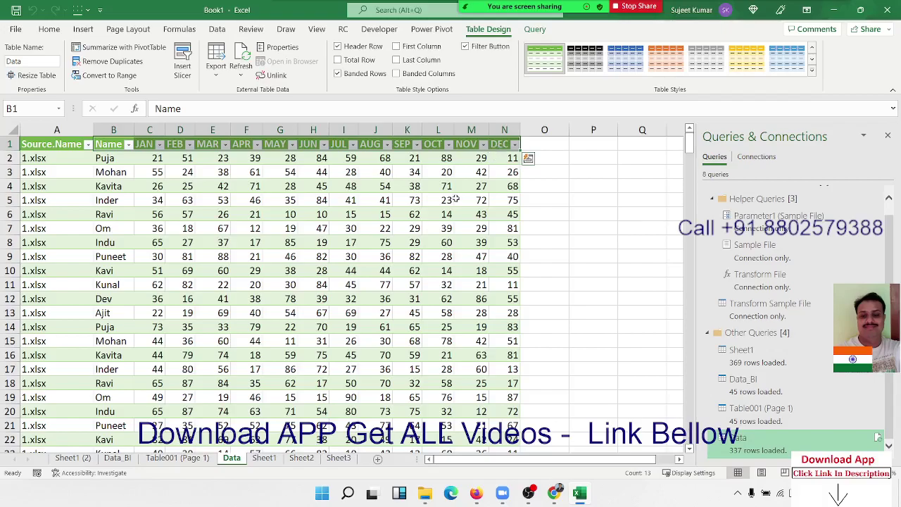
pyautogui.scroll(-10, 354, 386)
pyautogui.scroll(-7, 354, 386)
pyautogui.scroll(-11, 354, 386)
pyautogui.scroll(-13, 354, 385)
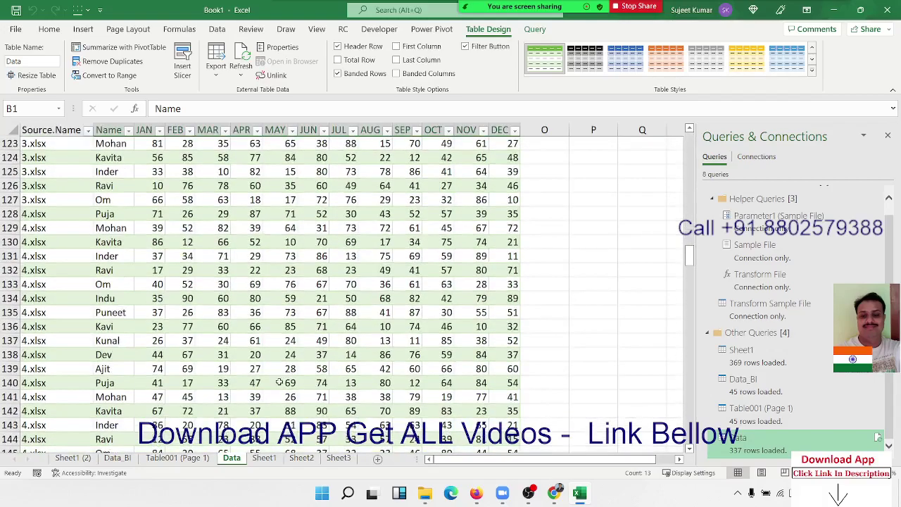
pyautogui.scroll(-7, 253, 383)
pyautogui.scroll(-16, 254, 384)
pyautogui.scroll(-14, 252, 387)
pyautogui.scroll(-20, 252, 386)
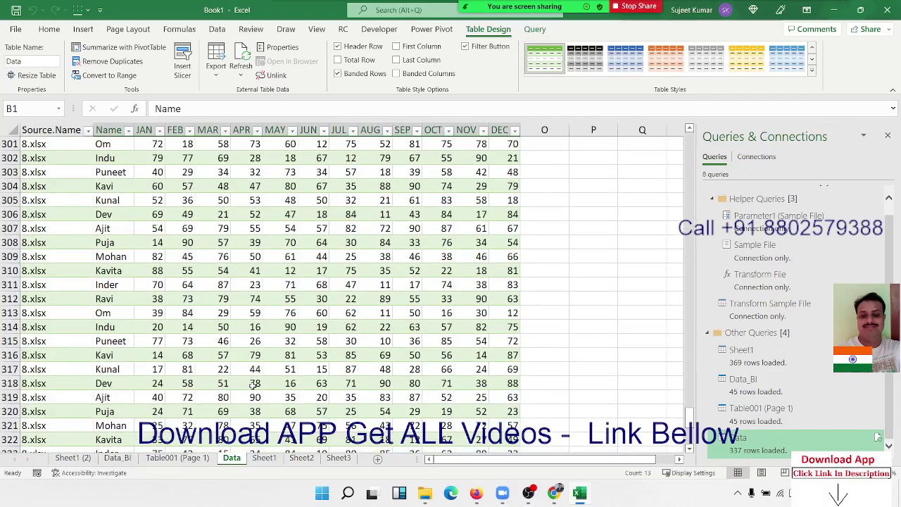
pyautogui.scroll(-10, 252, 384)
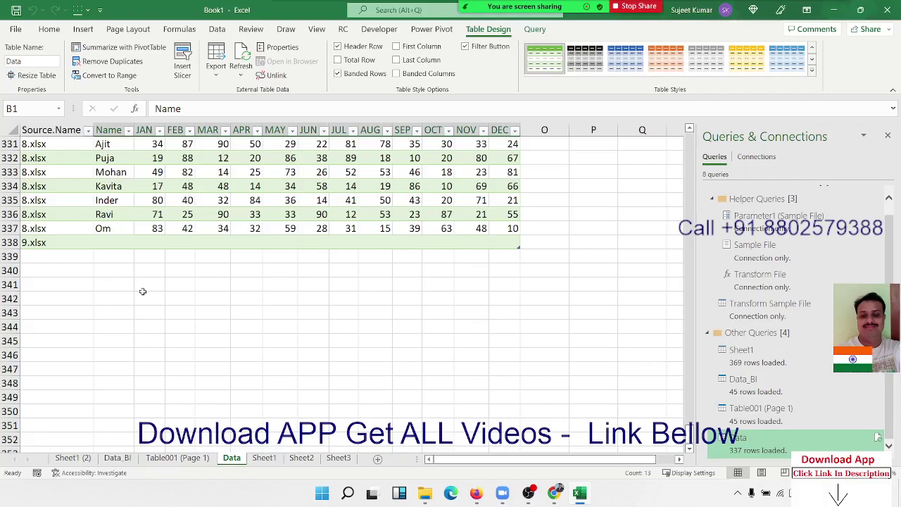
# Step: Hide the Excel window with Windows+D to reveal the desktop
pyautogui.press('super+d')
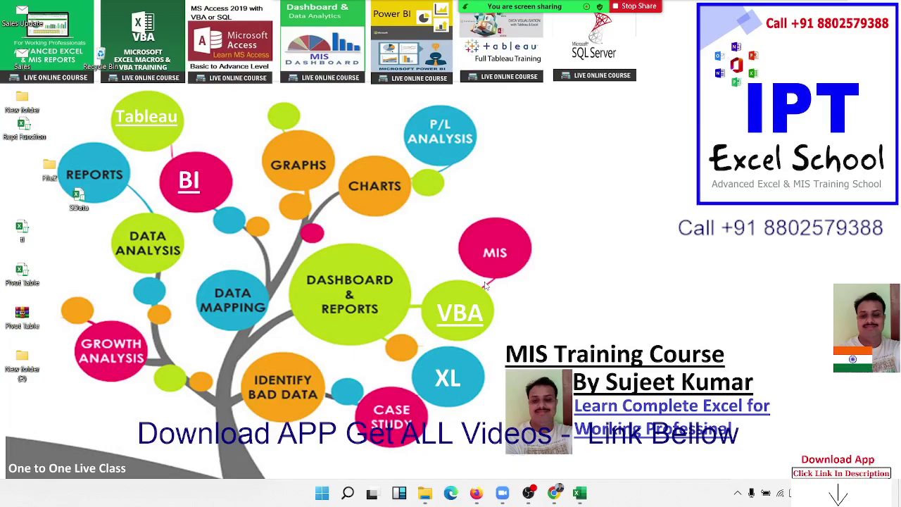
# Step: Restore Book1 from the taskbar and show the Get Data > From File import sources
pyautogui.moveTo(579, 492)
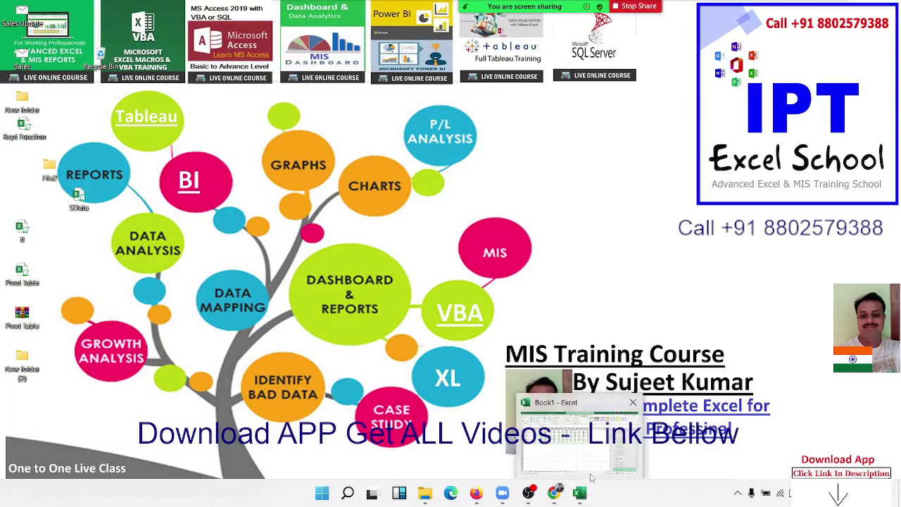
pyautogui.click(593, 450)
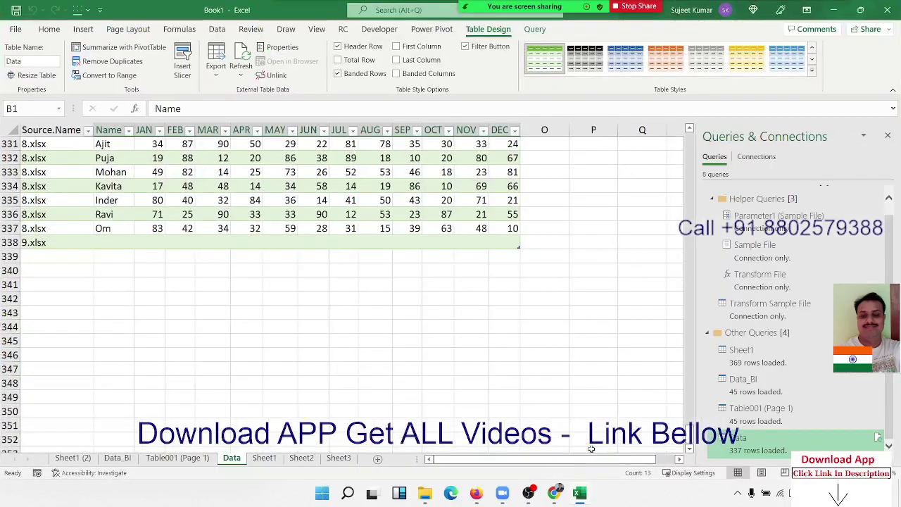
pyautogui.click(215, 31)
pyautogui.click(16, 62)
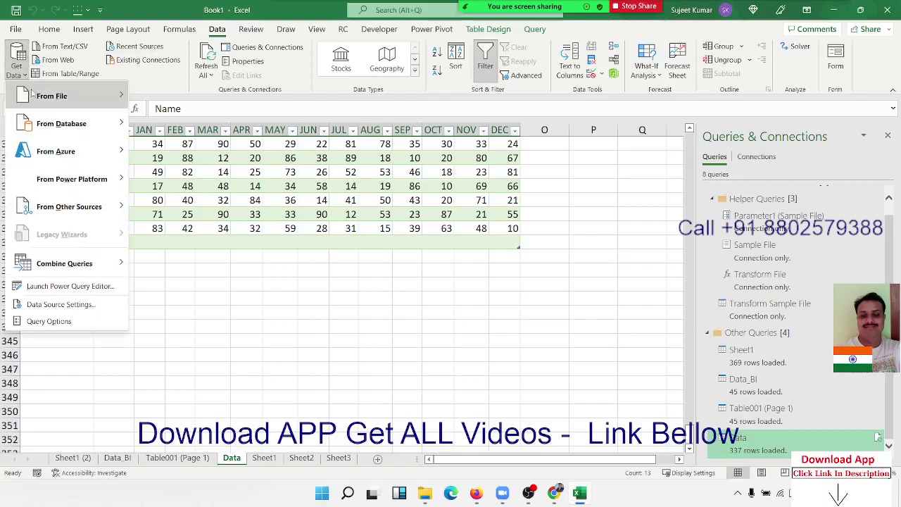
pyautogui.moveTo(97, 106)
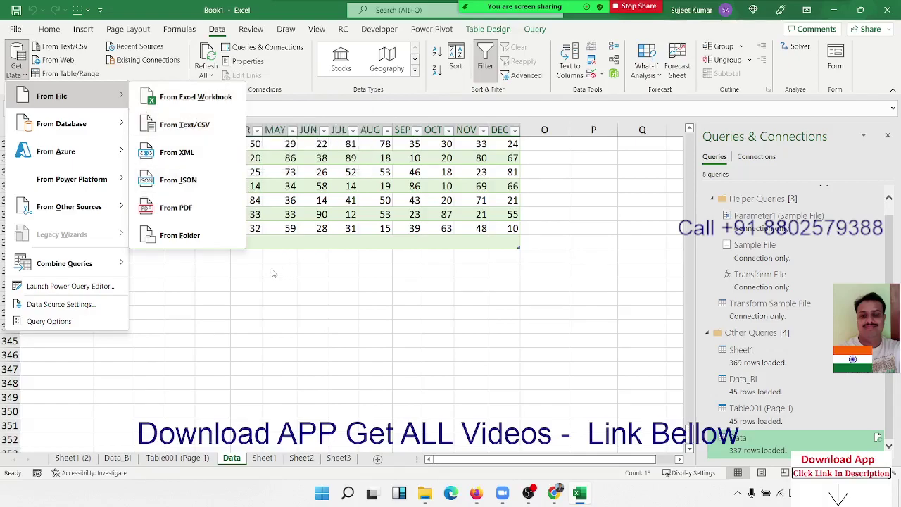
# Step: Dismiss the Get Data menu and return the Data table view to row 1 with the 1.xlsx rows
pyautogui.click(401, 196)
pyautogui.scroll(13, 389, 241)
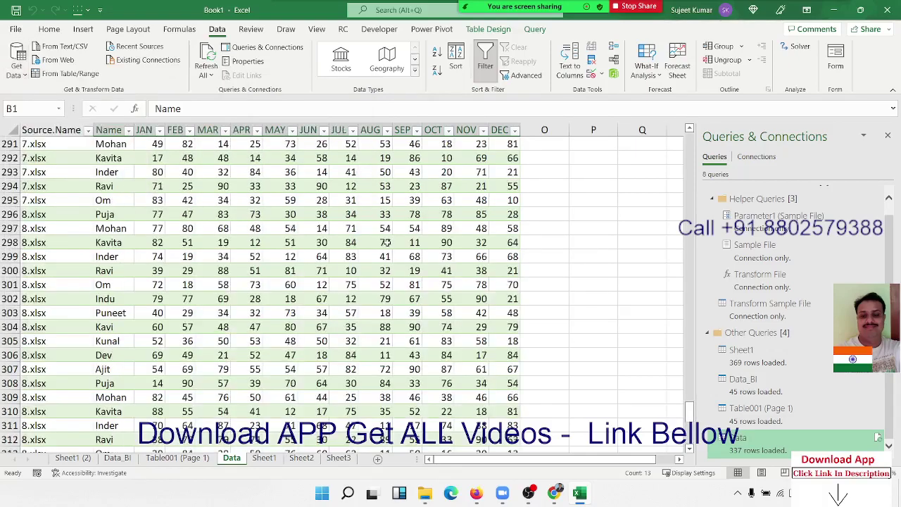
pyautogui.scroll(10, 366, 235)
pyautogui.scroll(17, 336, 230)
pyautogui.scroll(13, 335, 230)
pyautogui.scroll(13, 335, 230)
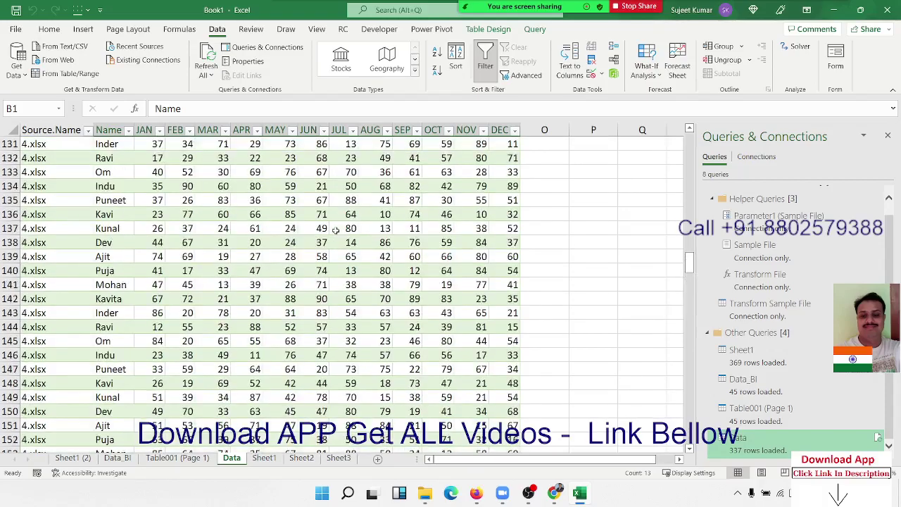
pyautogui.scroll(7, 336, 230)
pyautogui.scroll(10, 336, 230)
pyautogui.scroll(20, 336, 230)
pyautogui.scroll(4, 336, 231)
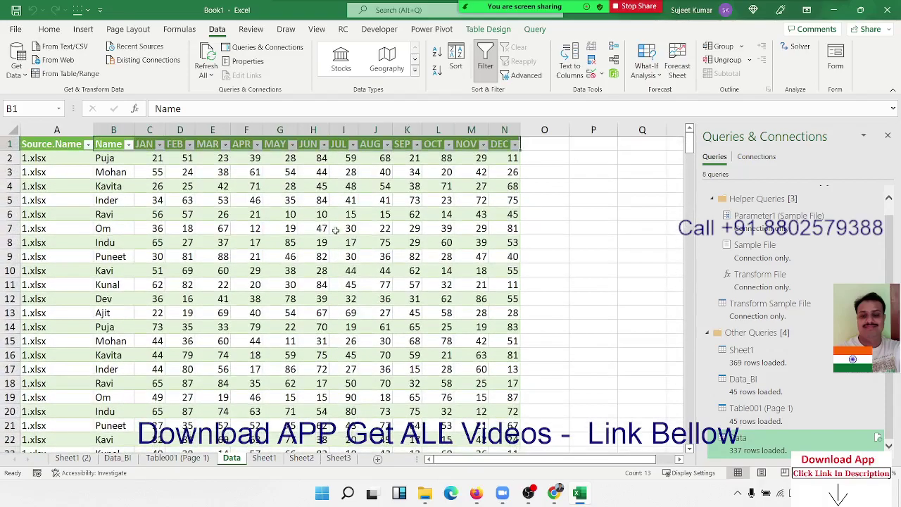